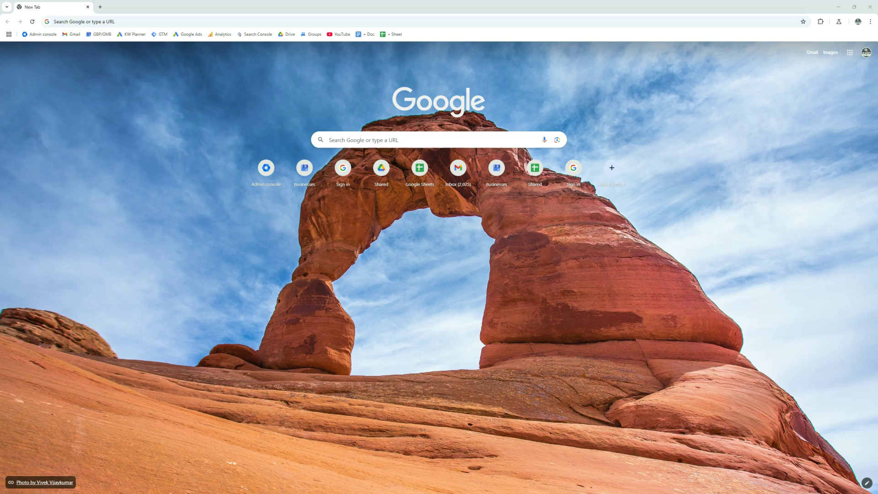
Step: Open the shared copy link for "Shared - Income vs Expense - Recurring" and make a copy of the spreadsheet
{"action": "left_click", "coordinate": [103, 22]}
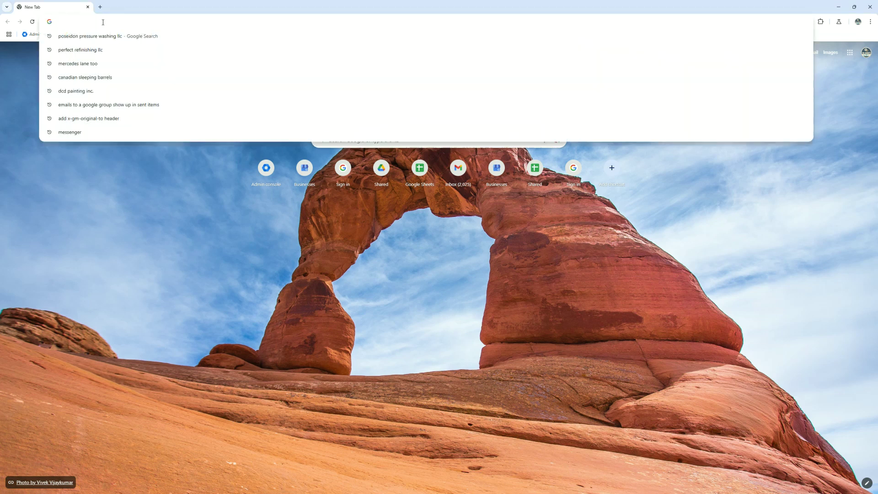
{"action": "type", "text": "https://docs.google.com/spreadsheets/d/12Fwj1lmcMV2j486KoGQSxsNRIQHasedZWlvqvHAV46c/copy"}
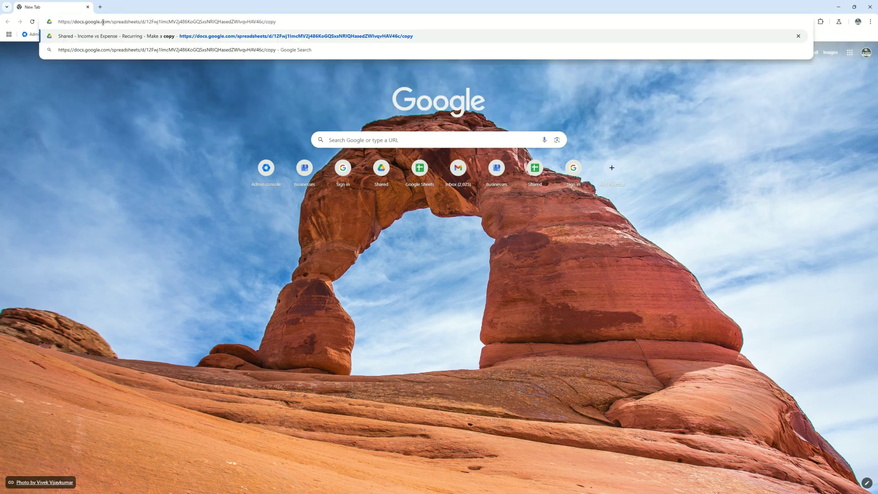
{"action": "key", "text": "Return"}
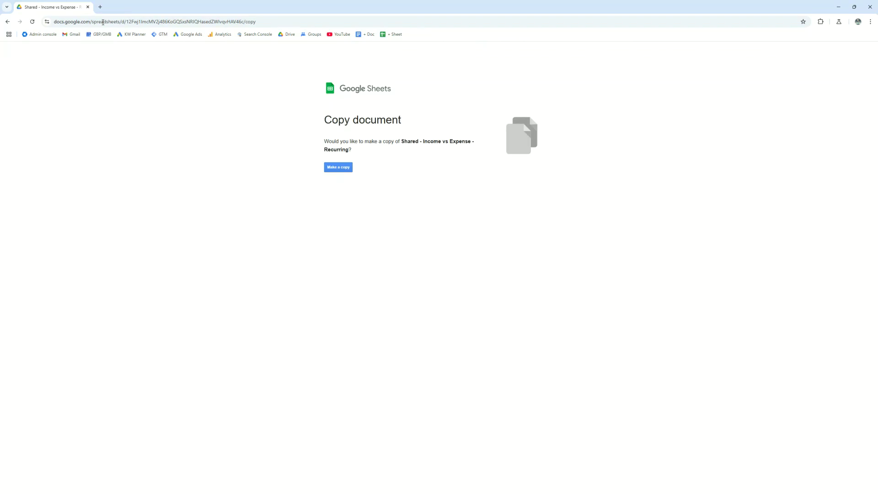
{"action": "left_click", "coordinate": [339, 164]}
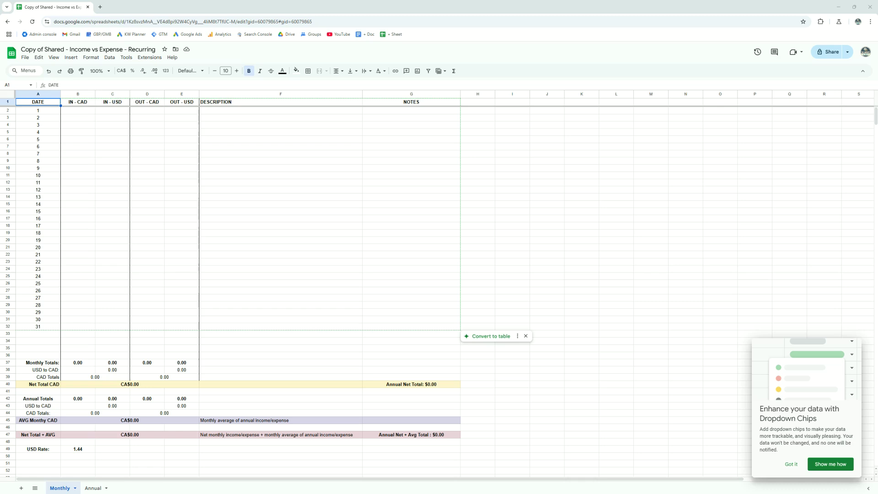
Step: Look up the copied spreadsheet in the file list at sheets.google.com in a separate browser tab, and return to the copy
{"action": "left_click", "coordinate": [99, 7]}
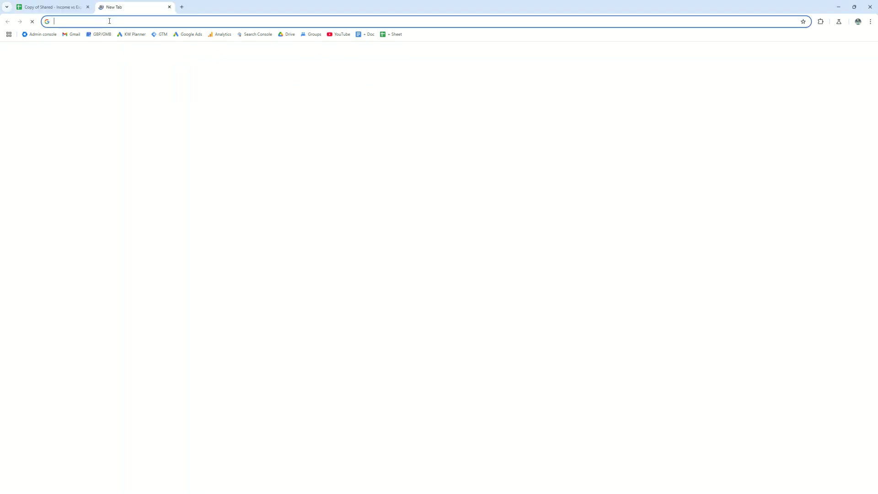
{"action": "type", "text": "https://sheets.google.com"}
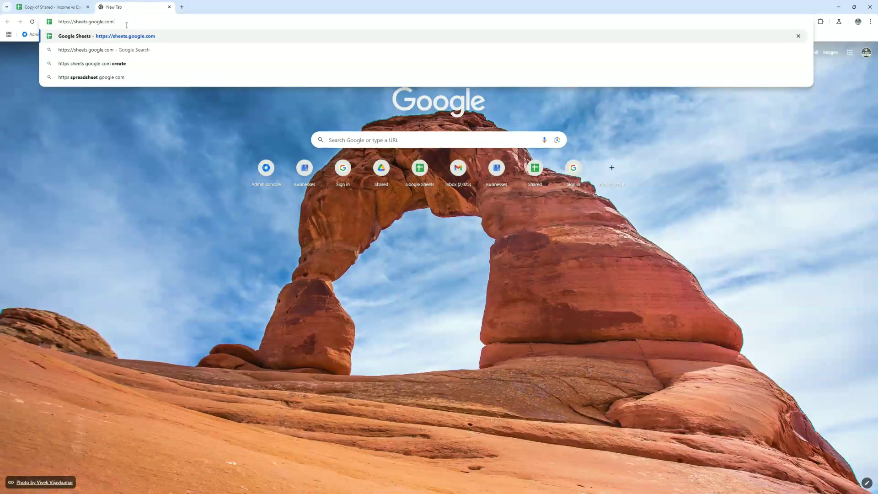
{"action": "key", "text": "Return"}
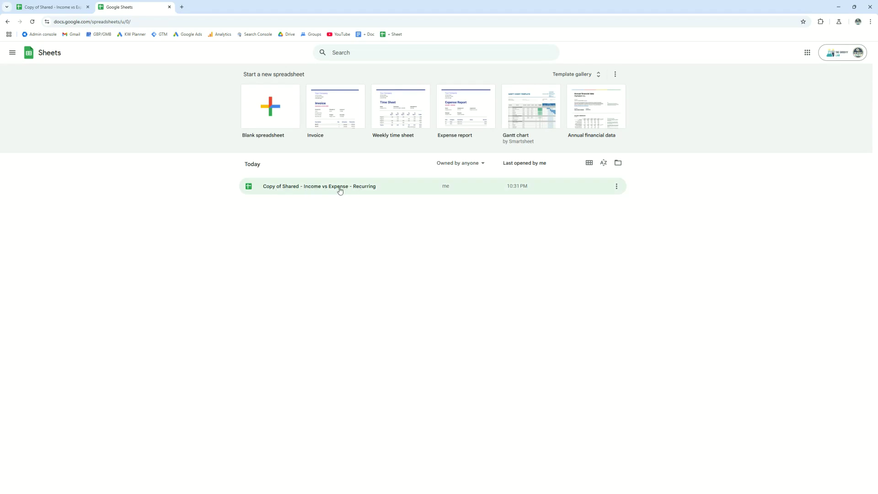
{"action": "left_click", "coordinate": [78, 10]}
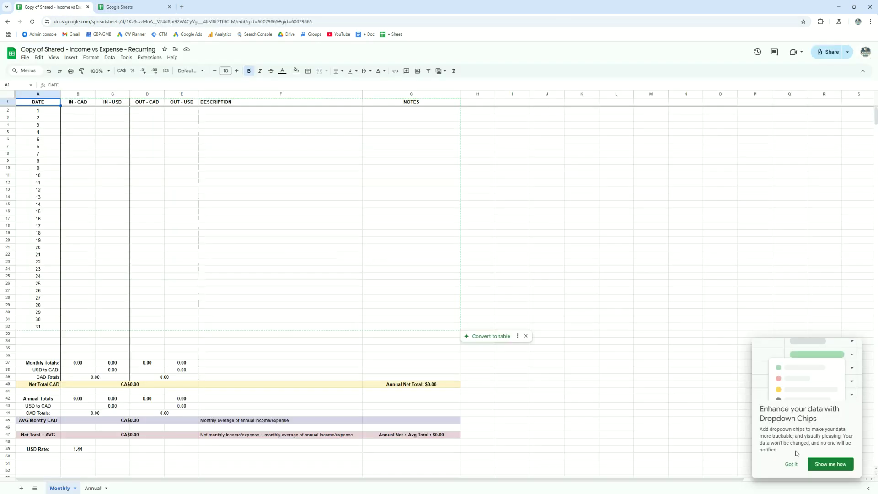
Step: Dismiss the dropdown chips tip, view the Annual sheet's layout and return to the Monthly sheet
{"action": "left_click", "coordinate": [792, 465]}
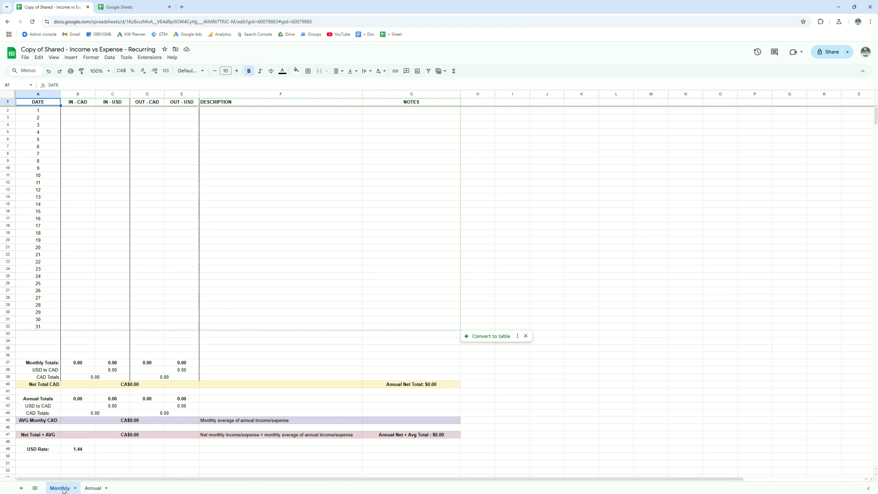
{"action": "left_click", "coordinate": [94, 489]}
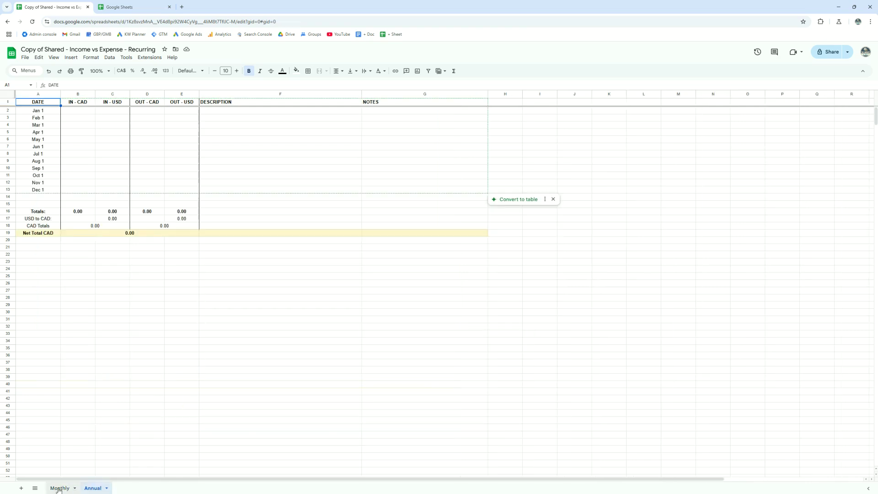
{"action": "left_click", "coordinate": [63, 489]}
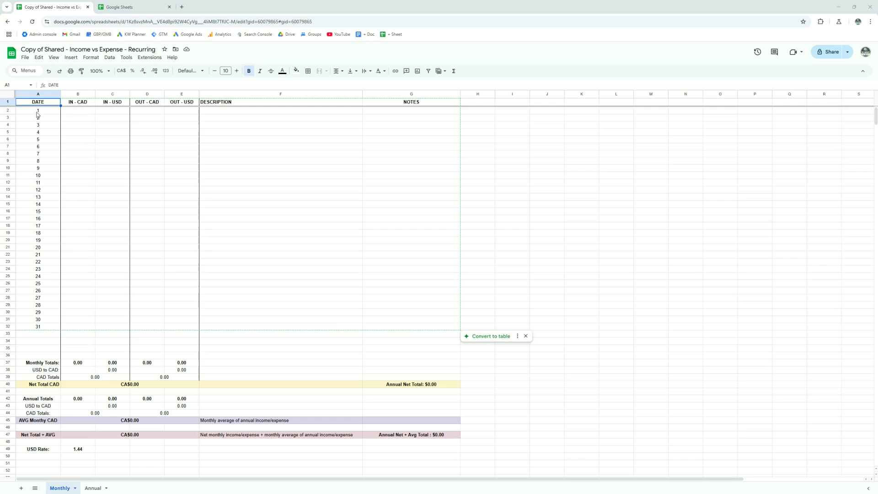
Step: Clear the prefilled day numbers 1 to 31 from the DATE column, cells A2:A32, on the Monthly sheet
{"action": "left_click_drag", "start_coordinate": [32, 111], "coordinate": [33, 132]}
{"action": "left_click_drag", "start_coordinate": [37, 183], "coordinate": [41, 324]}
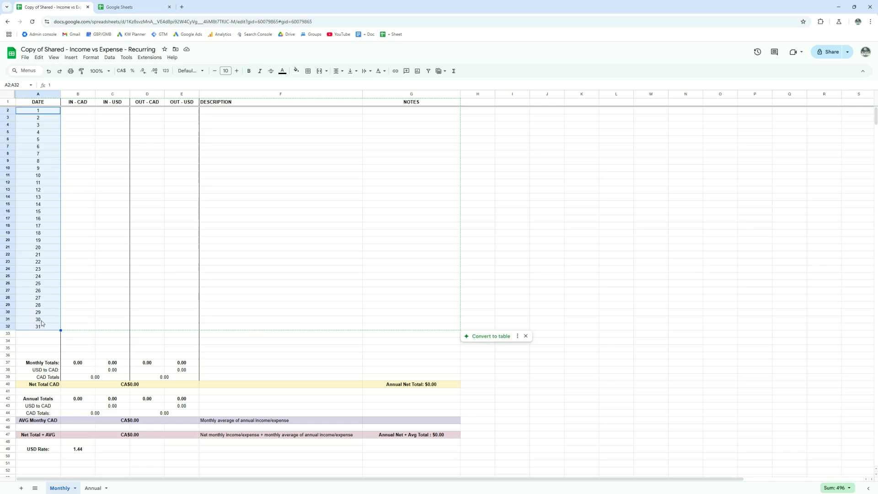
{"action": "key", "text": "Delete"}
{"action": "left_click", "coordinate": [69, 235]}
Step: Record the first monthly expense in row 2 with date 10 and 35.99 under OUT - CAD
{"action": "left_click", "coordinate": [37, 113]}
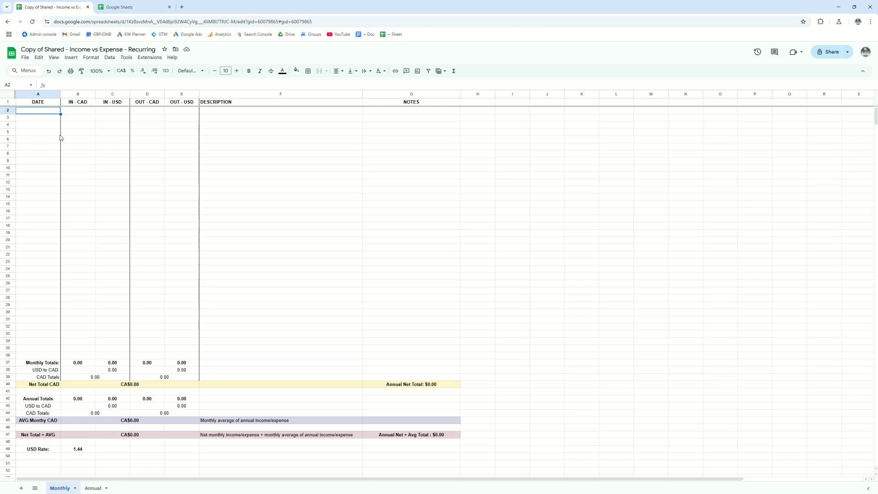
{"action": "left_click", "coordinate": [147, 114]}
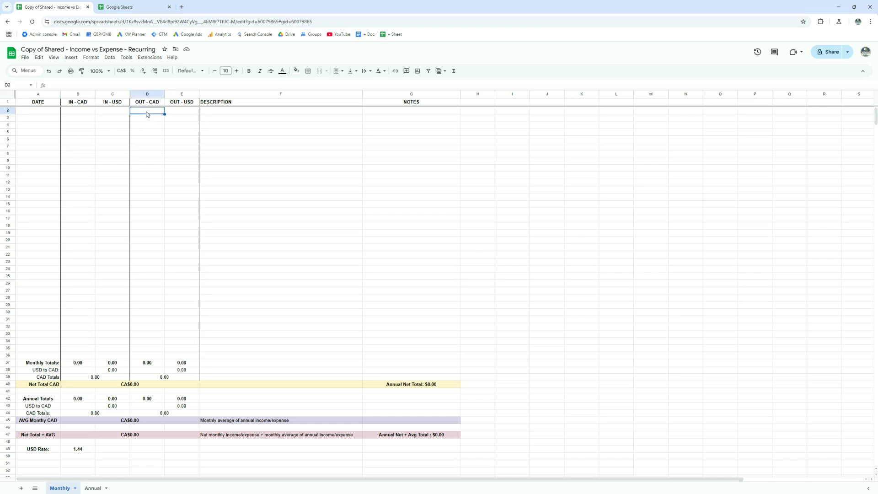
{"action": "left_click", "coordinate": [29, 113]}
{"action": "type", "text": "10"}
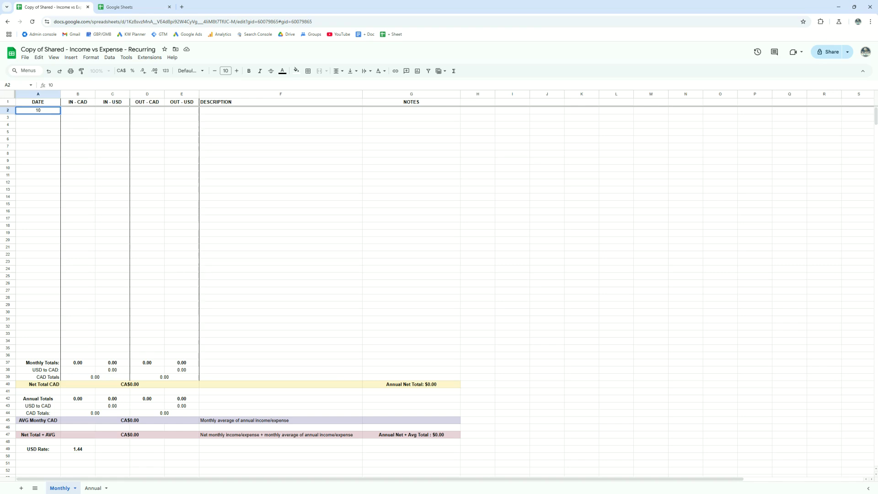
{"action": "left_click", "coordinate": [101, 188]}
{"action": "left_click", "coordinate": [142, 112]}
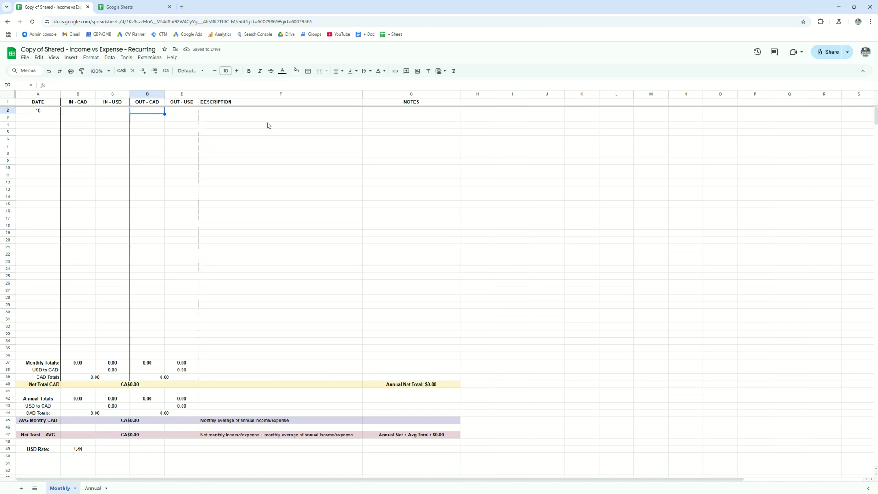
{"action": "type", "text": "35.99"}
{"action": "left_click", "coordinate": [256, 168]}
Step: Record the second expense in row 3 with date 13 and 159 under OUT - CAD
{"action": "left_click", "coordinate": [43, 118]}
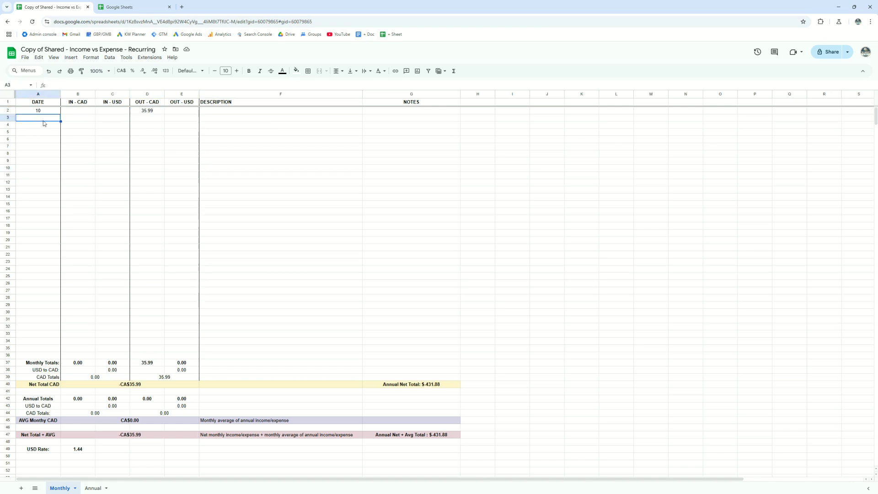
{"action": "type", "text": "13"}
{"action": "left_click", "coordinate": [148, 120]}
{"action": "type", "text": "159"}
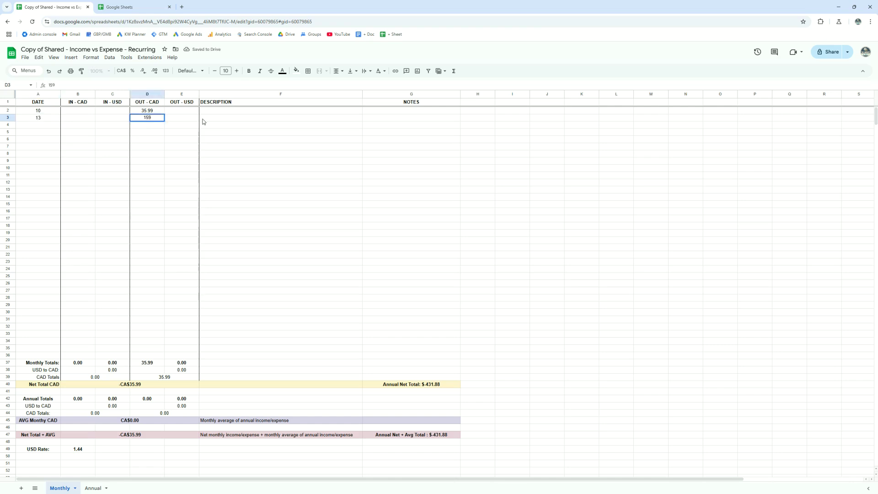
{"action": "key", "text": "Return"}
Step: Record the third expense in row 4 with date 26 and 250 under OUT - CAD
{"action": "type", "text": "26"}
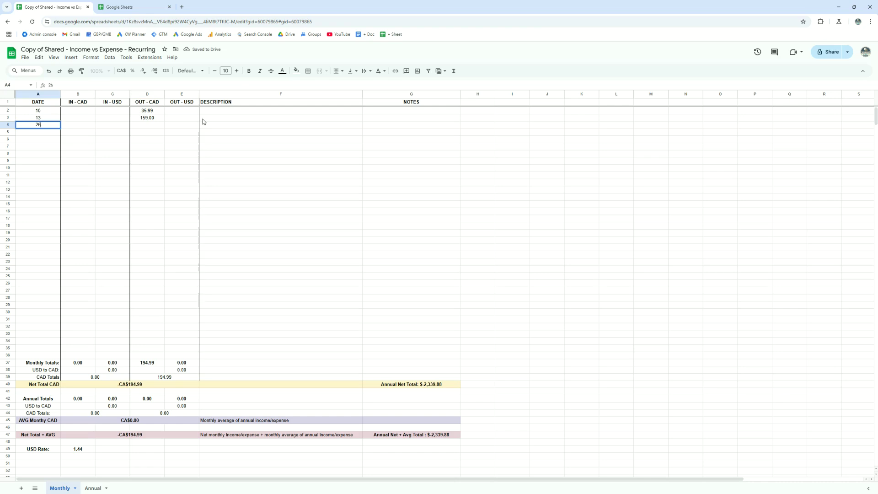
{"action": "key", "text": "Tab"}
{"action": "key", "text": "Tab"}
{"action": "key", "text": "Tab"}
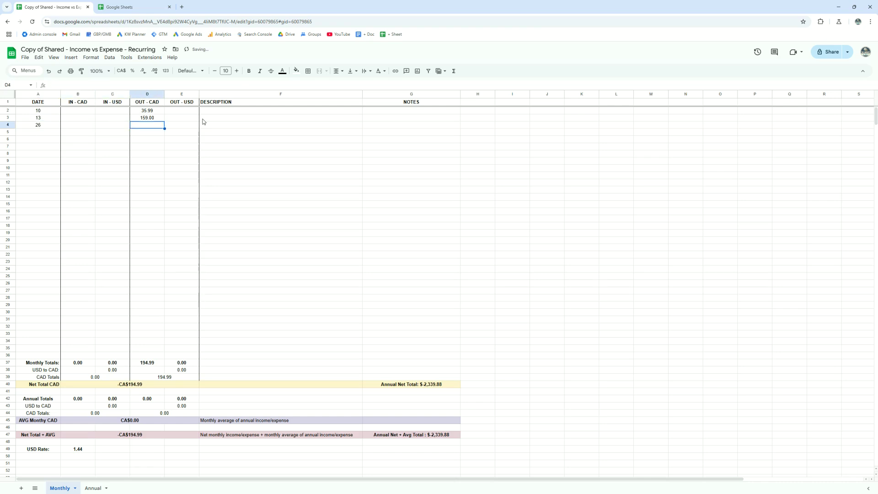
{"action": "type", "text": "250"}
{"action": "key", "text": "Return"}
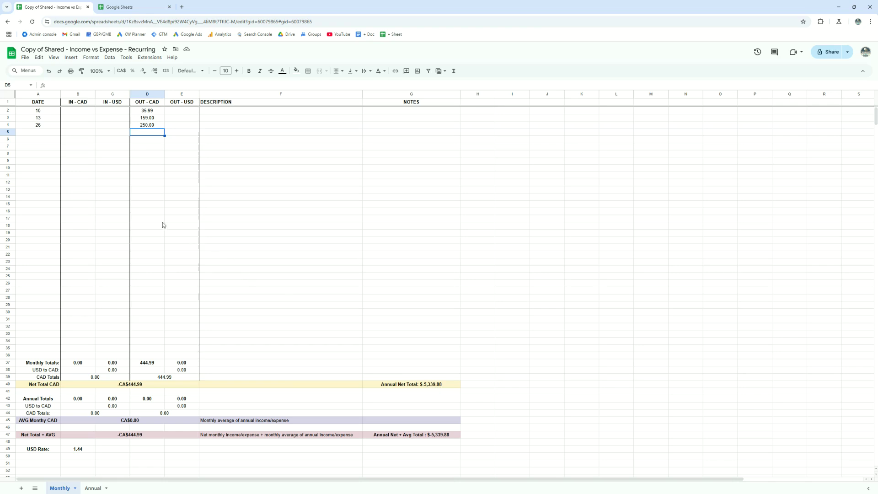
{"action": "left_click", "coordinate": [41, 132]}
{"action": "type", "text": "20"}
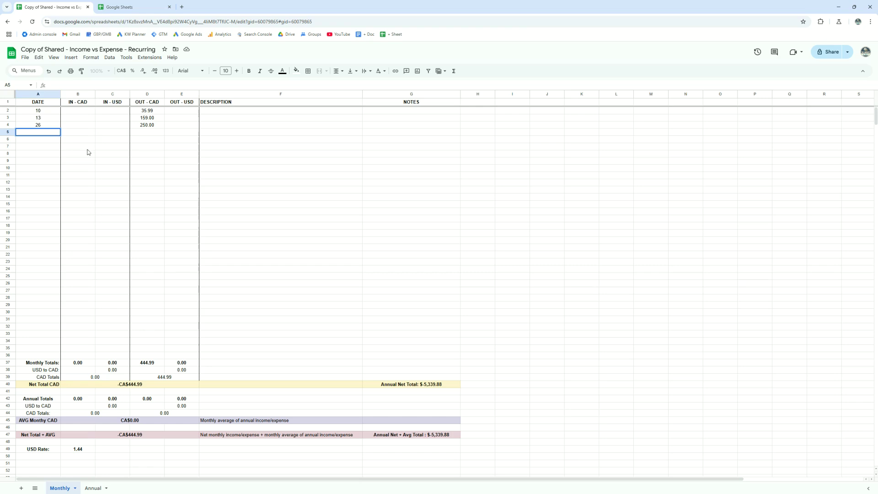
{"action": "left_click", "coordinate": [87, 153]}
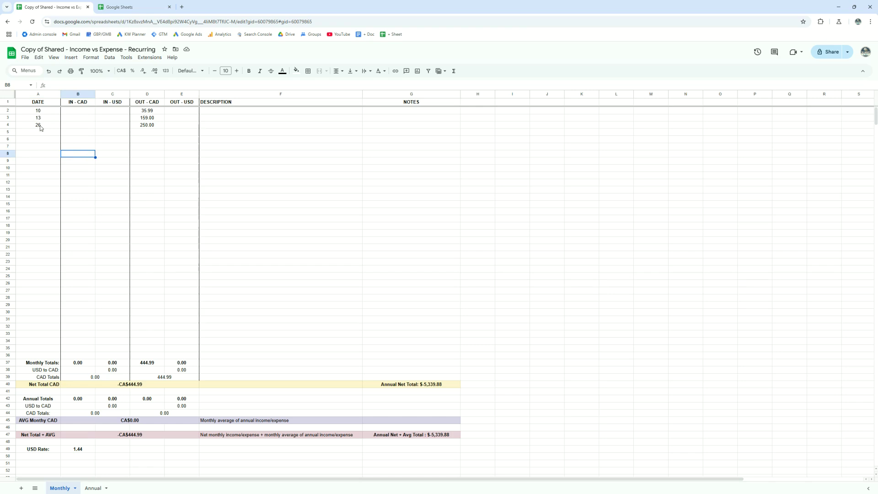
Step: Insert a row above the date 26 entry and record date 20 with 300 under IN - CAD in it
{"action": "left_click", "coordinate": [8, 125]}
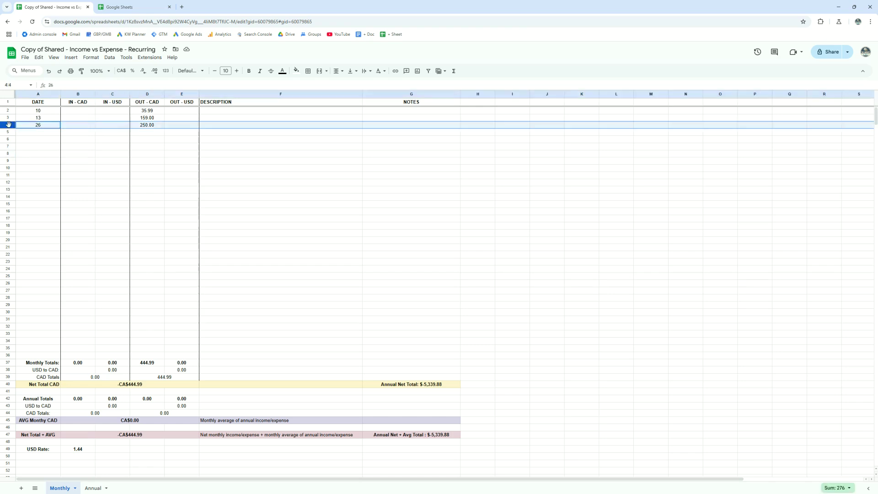
{"action": "right_click", "coordinate": [8, 125]}
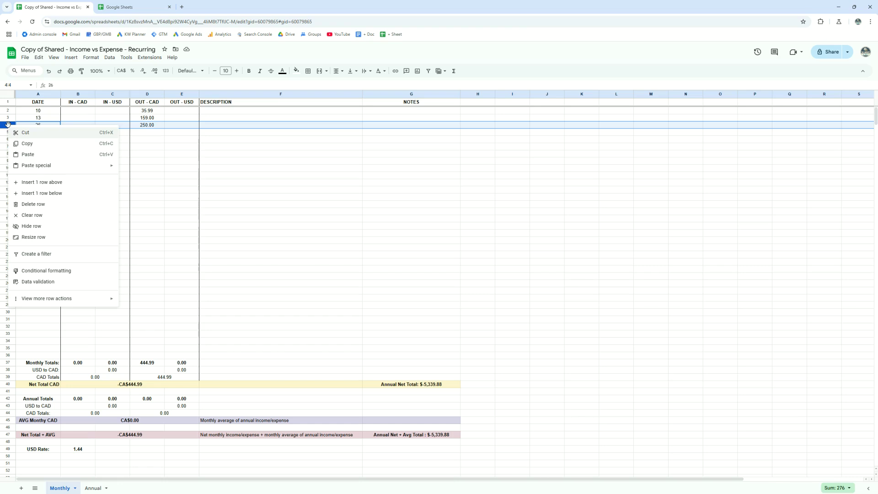
{"action": "left_click", "coordinate": [50, 184]}
{"action": "left_click", "coordinate": [40, 126]}
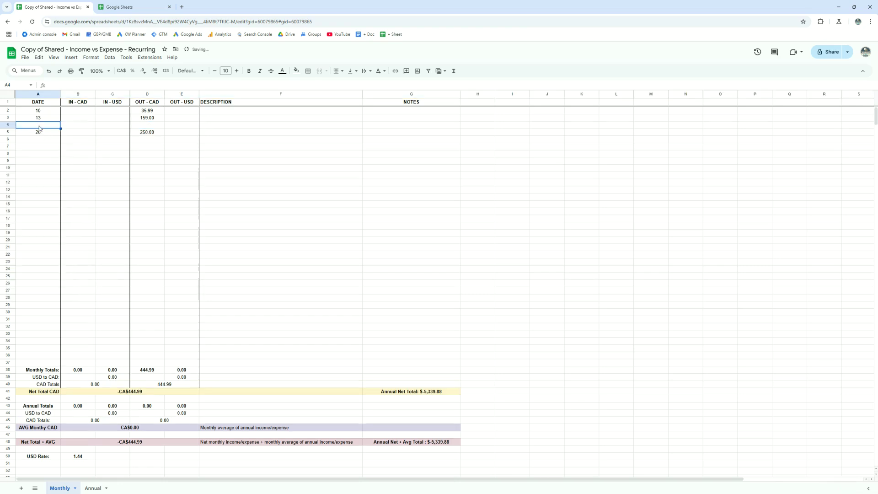
{"action": "type", "text": "20"}
{"action": "key", "text": "Tab"}
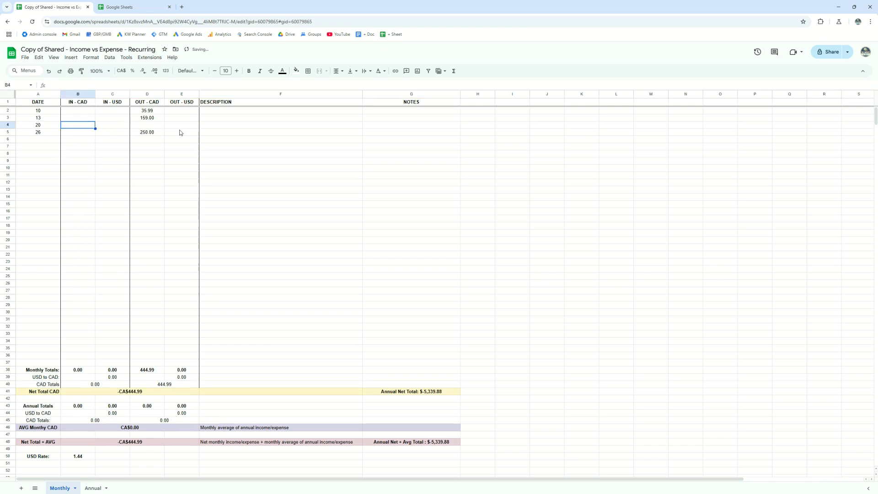
{"action": "type", "text": "300"}
{"action": "left_click", "coordinate": [117, 179]}
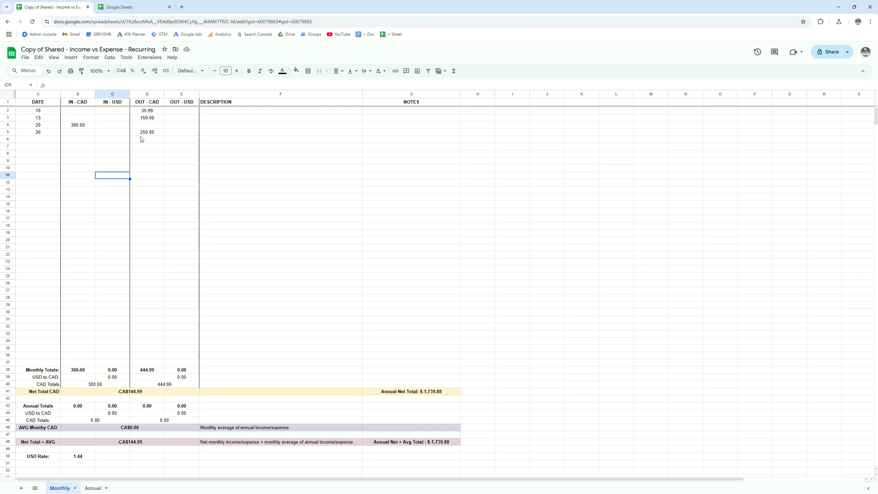
Step: Describe the 35.99 expense in row 2 as "video editing subscription"
{"action": "left_click", "coordinate": [256, 112]}
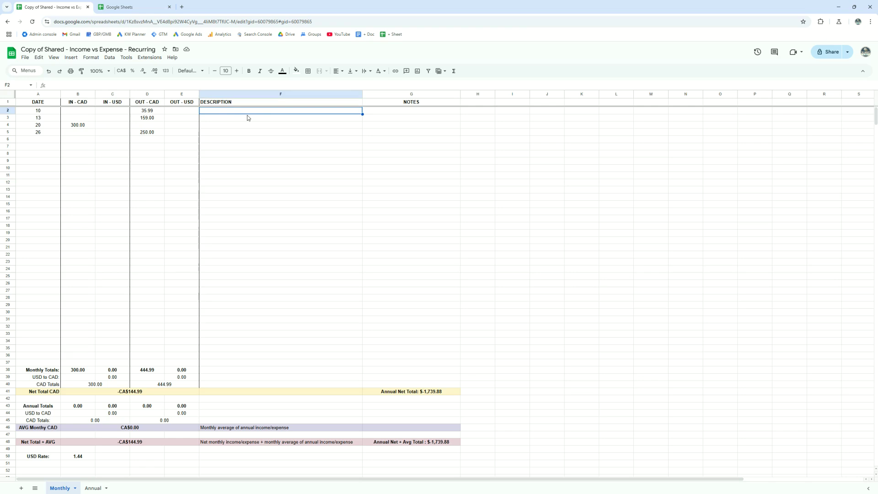
{"action": "type", "text": "video"}
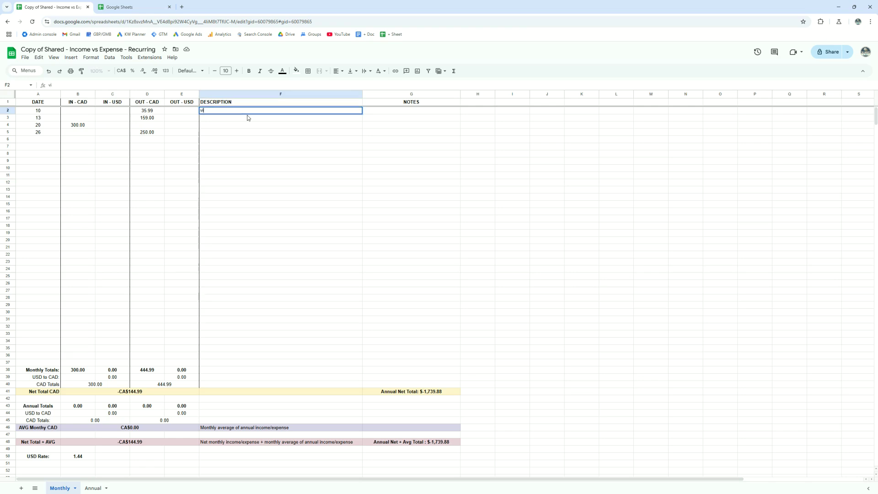
{"action": "type", "text": " edit"}
{"action": "type", "text": "ing"}
{"action": "type", "text": " subscription"}
{"action": "key", "text": "Return"}
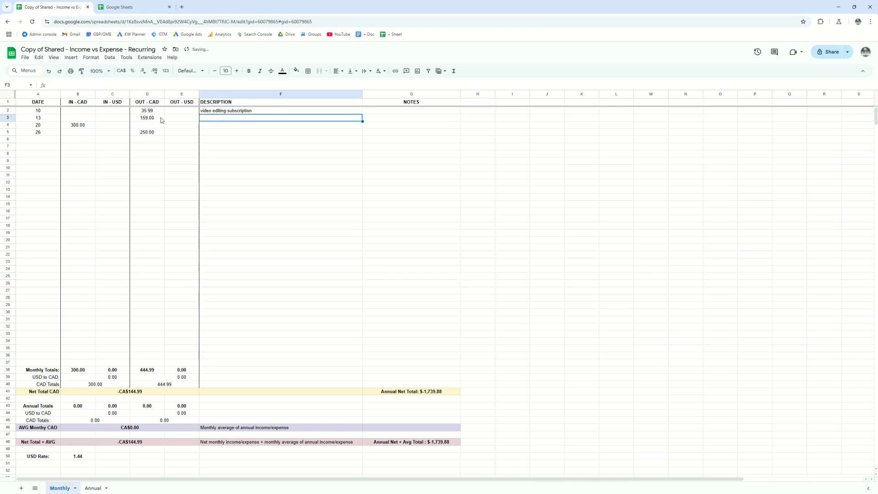
{"action": "left_click", "coordinate": [147, 113]}
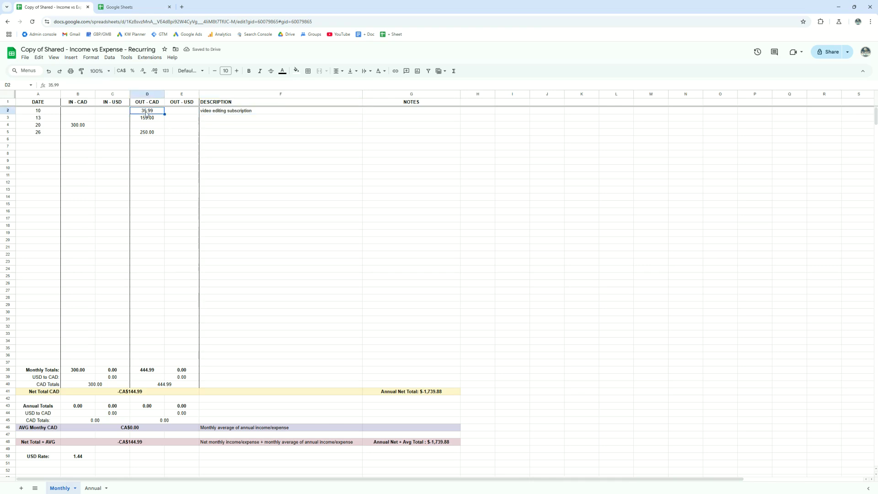
{"action": "left_click", "coordinate": [389, 113]}
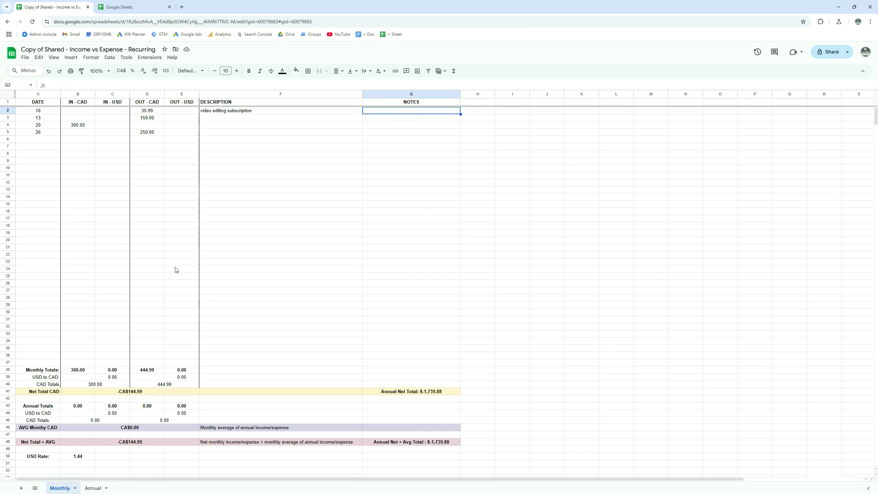
{"action": "scroll", "coordinate": [184, 342], "scroll_direction": "down", "scroll_amount": 3}
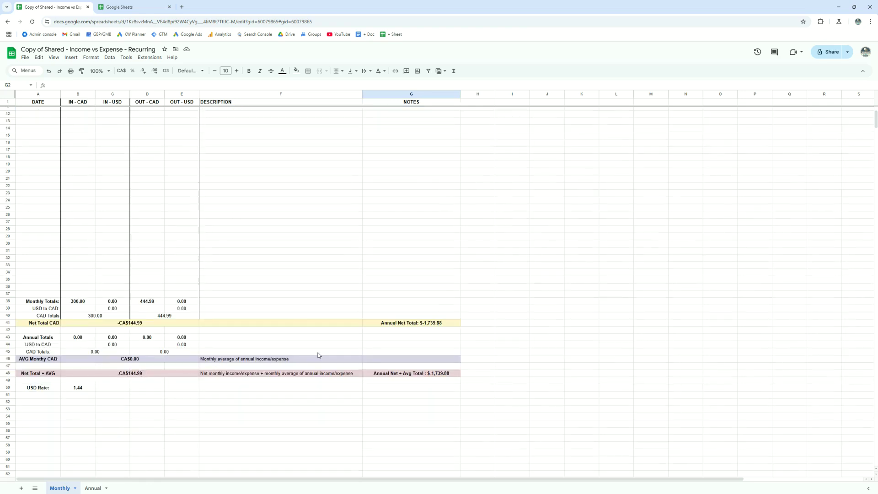
{"action": "scroll", "coordinate": [290, 229], "scroll_direction": "up", "scroll_amount": 3}
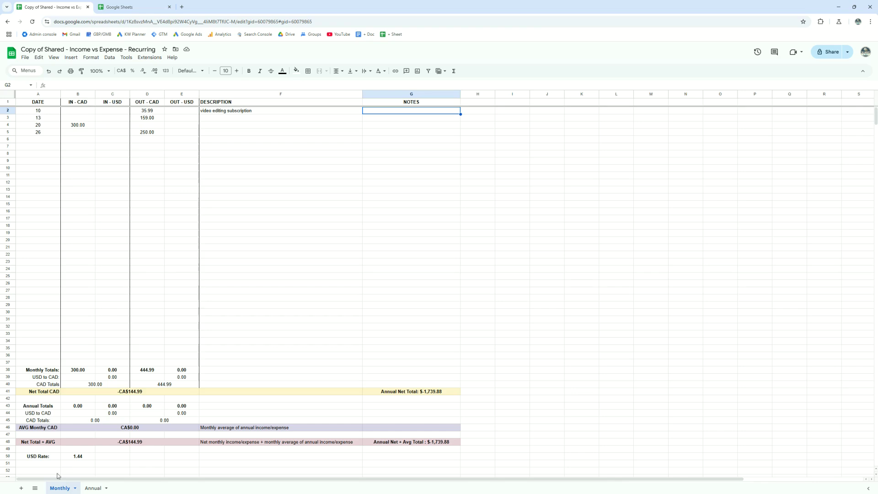
Step: On the Annual sheet, set the first date to Jan 25 and record 600 under OUT - CAD in that row
{"action": "left_click", "coordinate": [89, 491]}
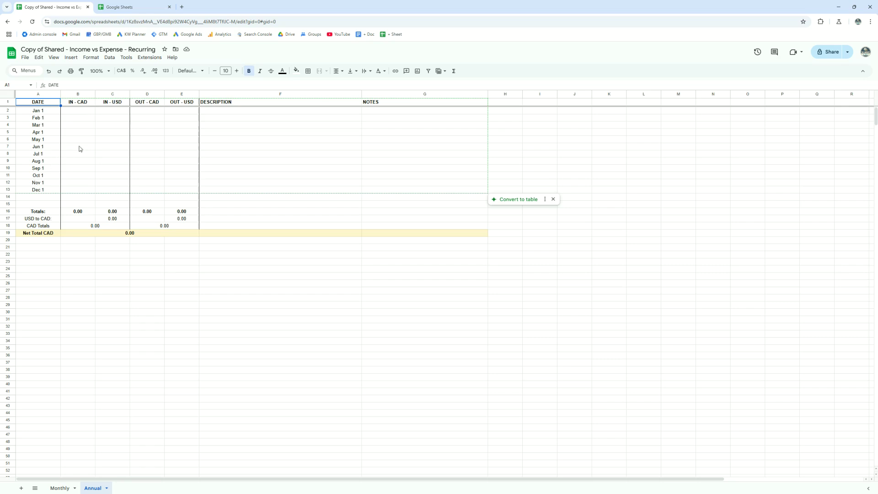
{"action": "left_click", "coordinate": [38, 111]}
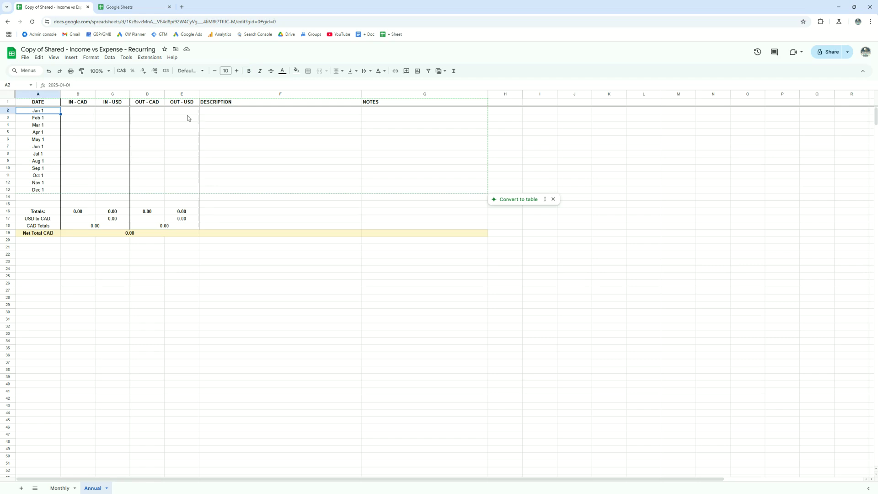
{"action": "type", "text": "jan 25"}
{"action": "key", "text": "Tab"}
{"action": "key", "text": "Tab"}
{"action": "key", "text": "Tab"}
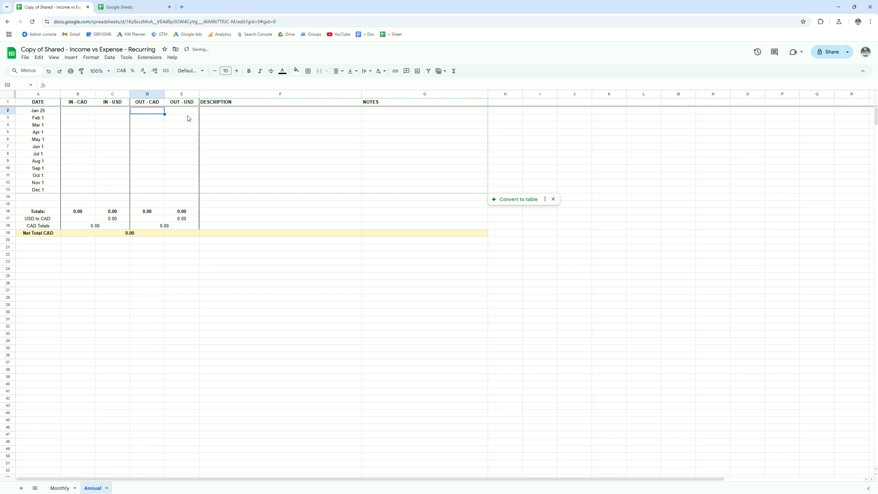
{"action": "type", "text": "110"}
{"action": "key", "text": "Tab"}
{"action": "key", "text": "shift+Tab"}
{"action": "type", "text": "600"}
{"action": "key", "text": "Tab"}
{"action": "key", "text": "Tab"}
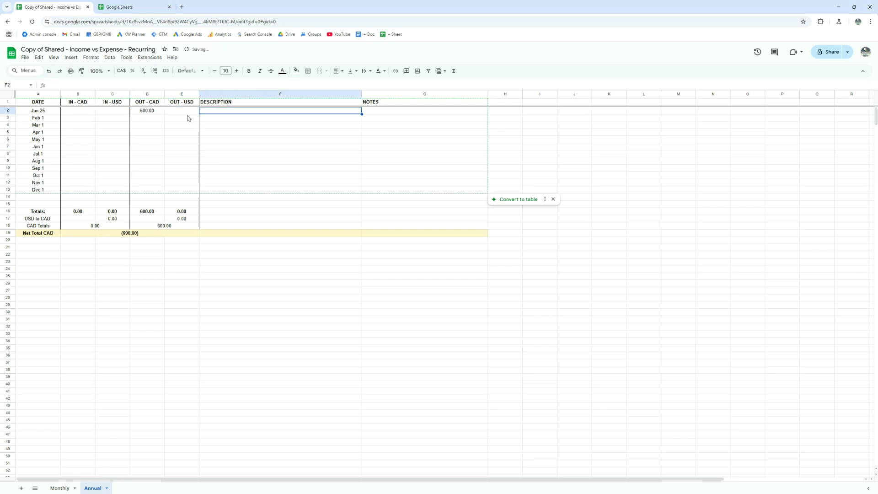
Step: Describe the Jan 25 annual expense as "Adobe CC Subscription"
{"action": "type", "text": "Adobe"}
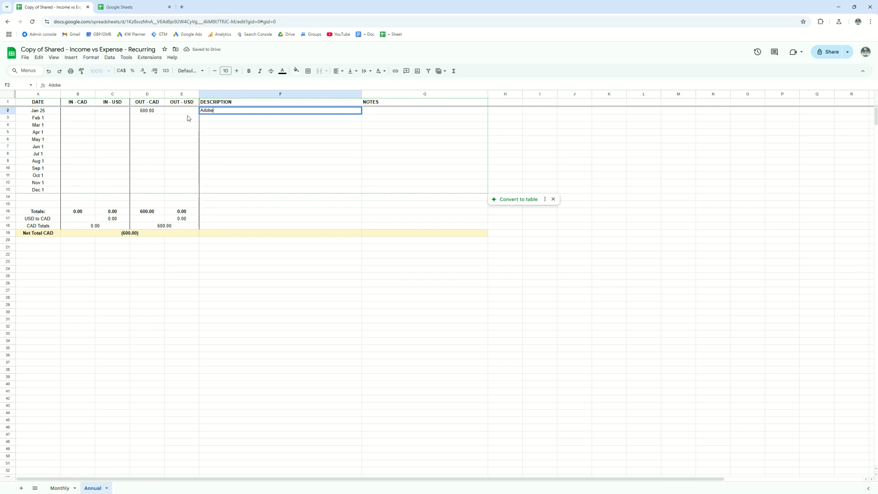
{"action": "type", "text": " CC Subscription"}
{"action": "key", "text": "Tab"}
Step: Move the Jan 25 expense amount from OUT - CAD to OUT - USD in the same row
{"action": "left_click", "coordinate": [147, 113]}
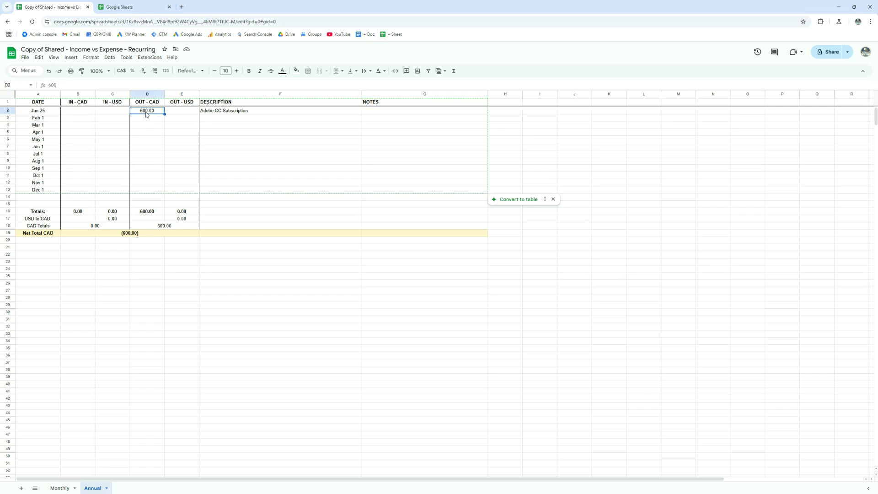
{"action": "key", "text": "ctrl+c"}
{"action": "left_click", "coordinate": [181, 112]}
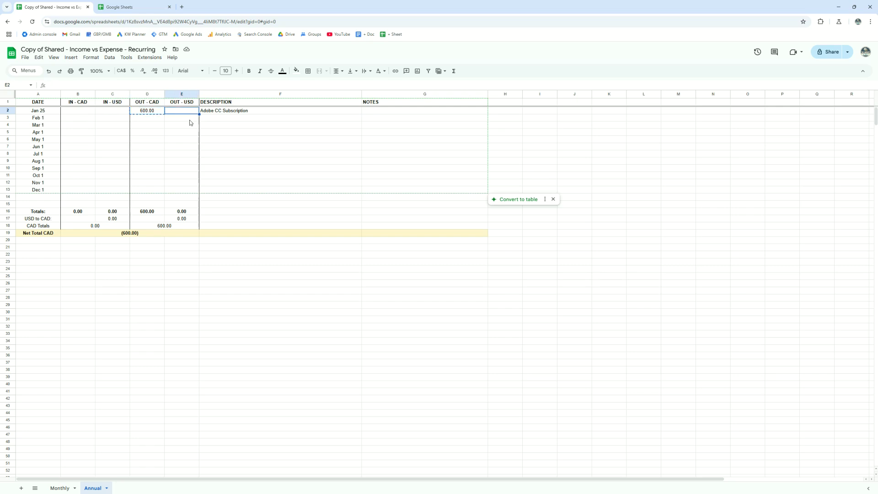
{"action": "key", "text": "ctrl+v"}
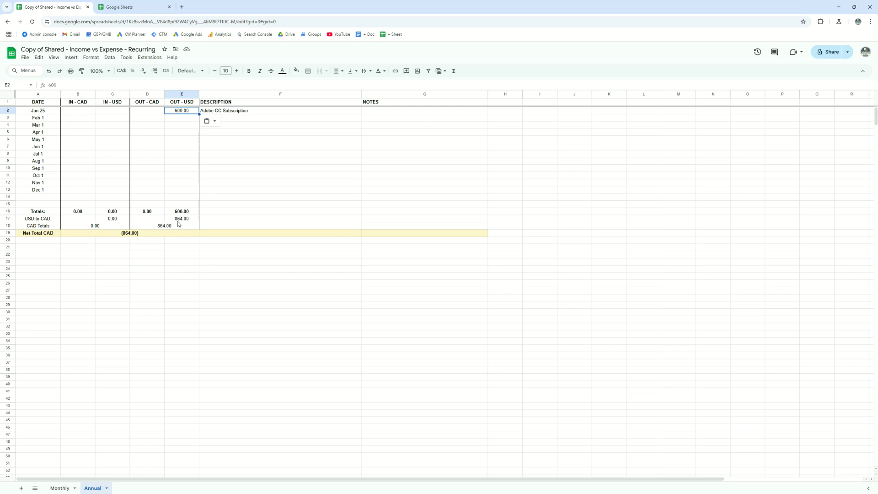
Step: Locate the USD rate on the Monthly sheet and look up the current USD to CAD exchange rate on the web
{"action": "left_click", "coordinate": [60, 488]}
{"action": "scroll", "coordinate": [55, 281], "scroll_direction": "down", "scroll_amount": 3}
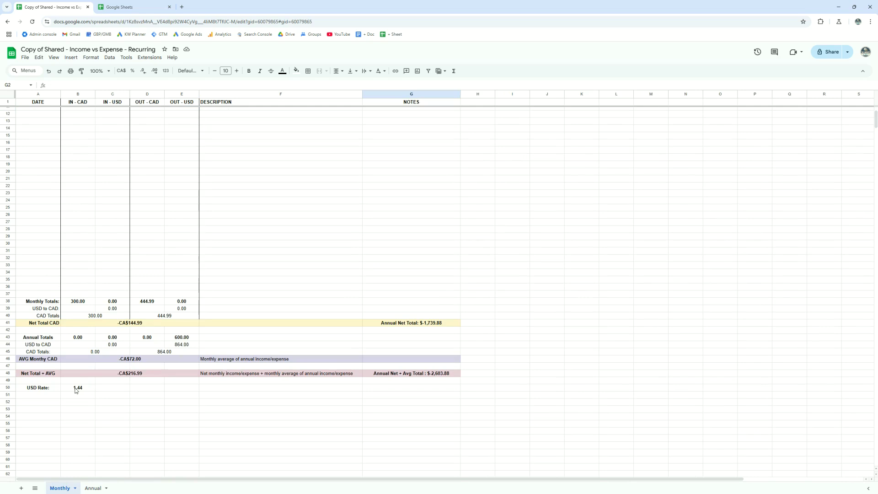
{"action": "left_click", "coordinate": [181, 7]}
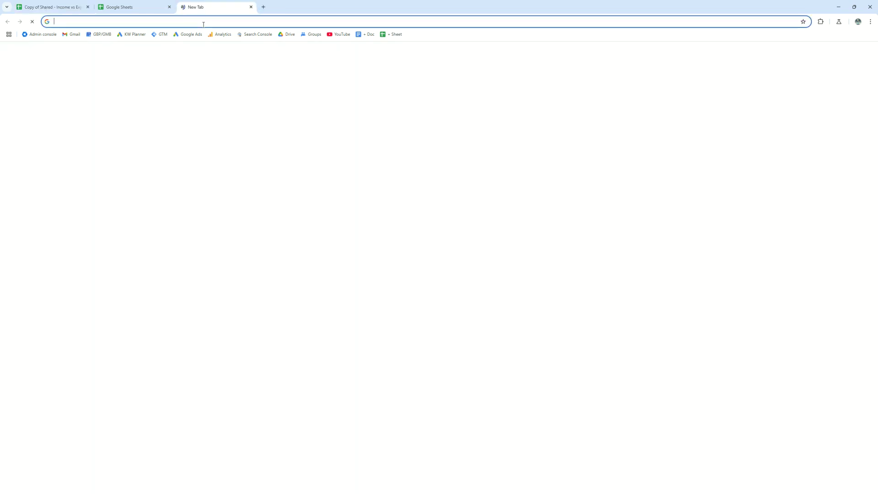
{"action": "left_click", "coordinate": [204, 25]}
{"action": "type", "text": "i"}
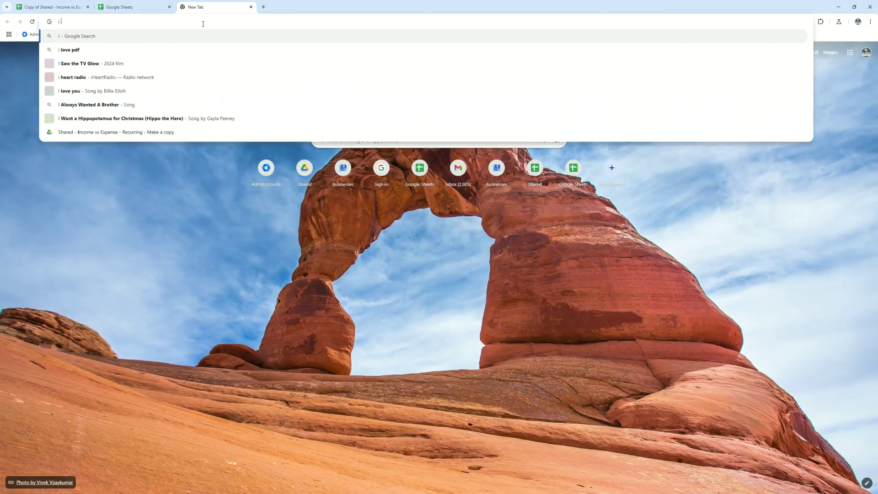
{"action": "type", "text": " usd to cad"}
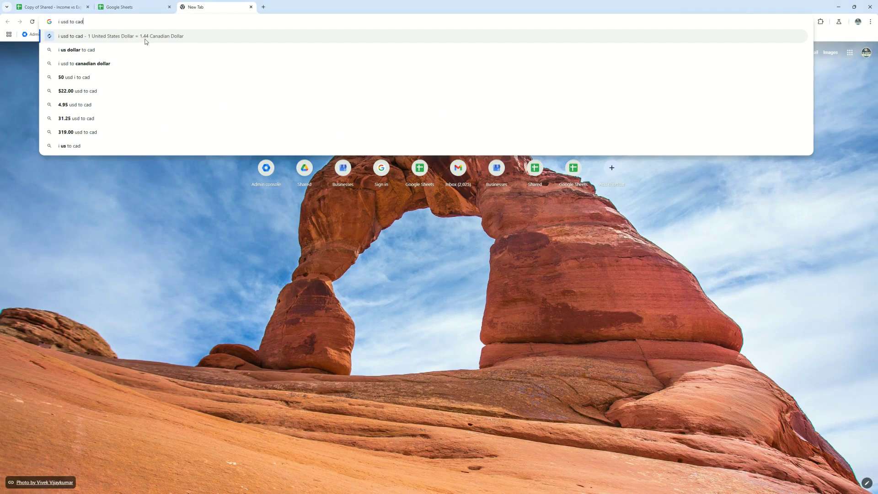
{"action": "left_click", "coordinate": [59, 8]}
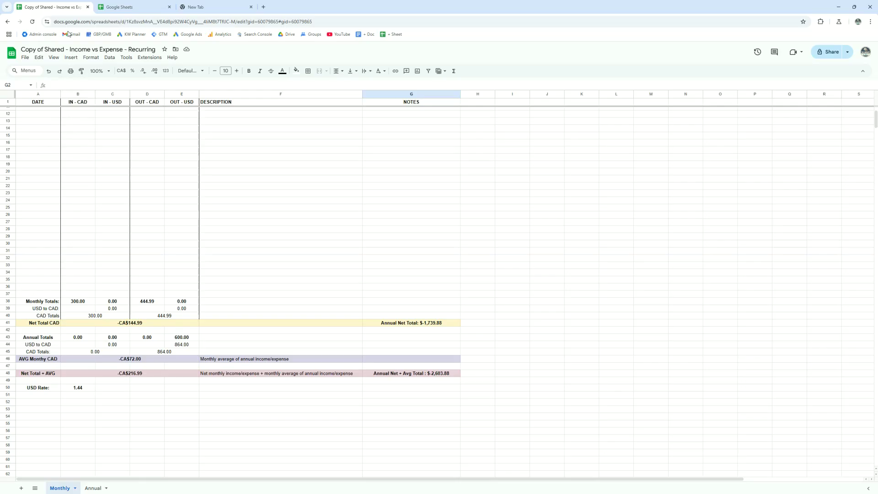
Step: Review the Monthly sheet's USD rate and the CAD totals rows for the monthly and annual entries
{"action": "left_click", "coordinate": [77, 388]}
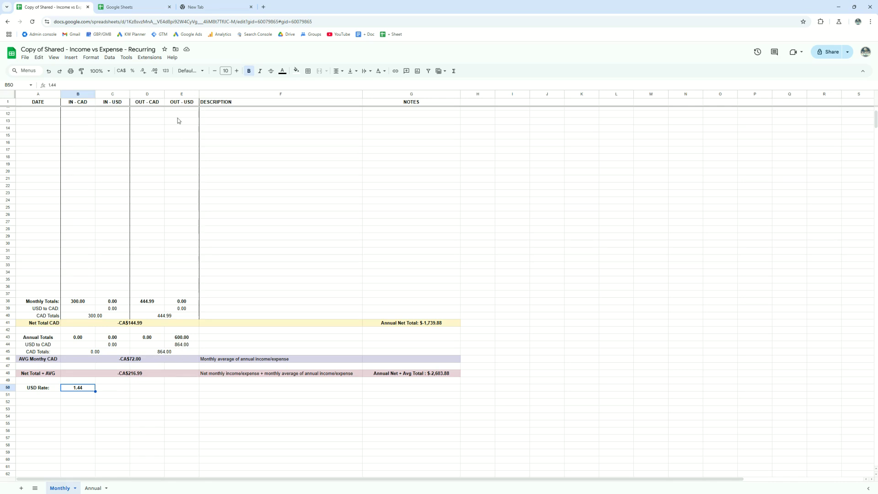
{"action": "scroll", "coordinate": [178, 119], "scroll_direction": "up", "scroll_amount": 3}
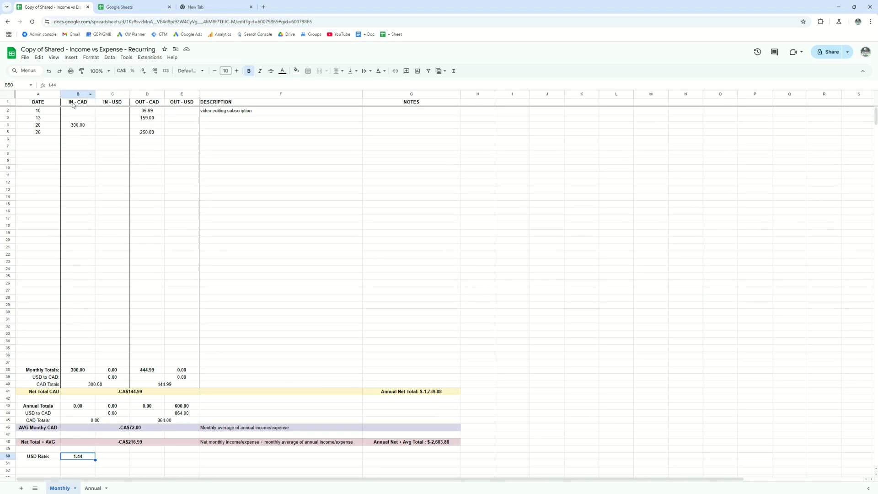
{"action": "scroll", "coordinate": [163, 172], "scroll_direction": "down", "scroll_amount": 3}
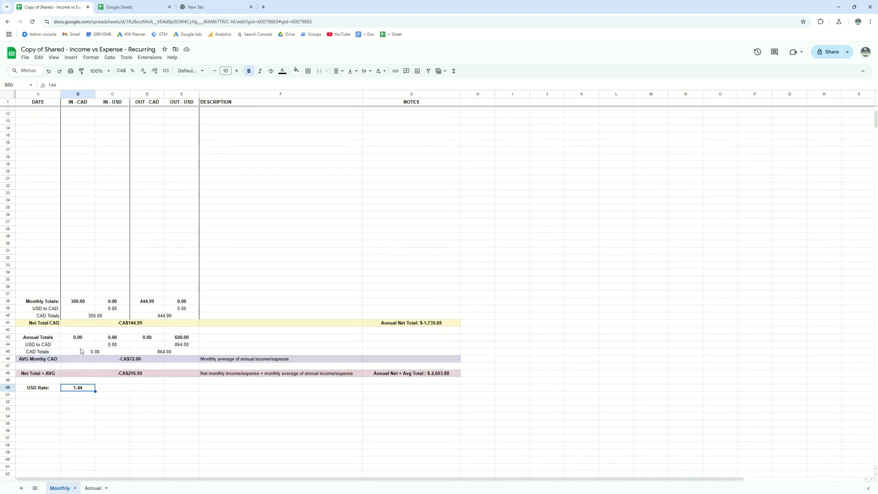
{"action": "left_click_drag", "start_coordinate": [84, 316], "coordinate": [183, 315]}
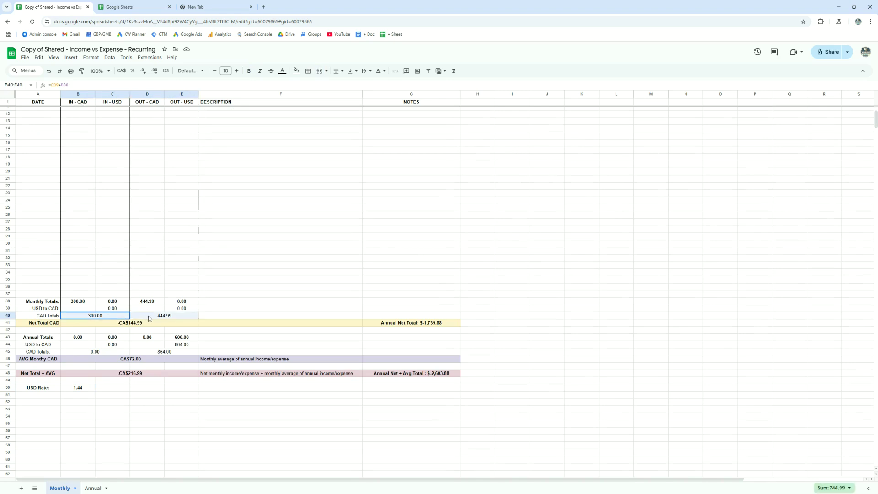
{"action": "left_click", "coordinate": [51, 316]}
{"action": "left_click_drag", "start_coordinate": [50, 316], "coordinate": [183, 315]}
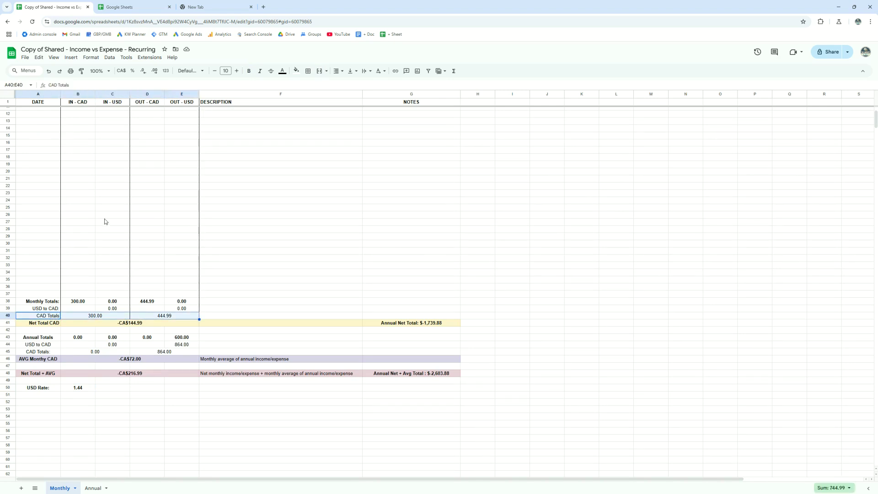
{"action": "left_click_drag", "start_coordinate": [49, 353], "coordinate": [165, 352]}
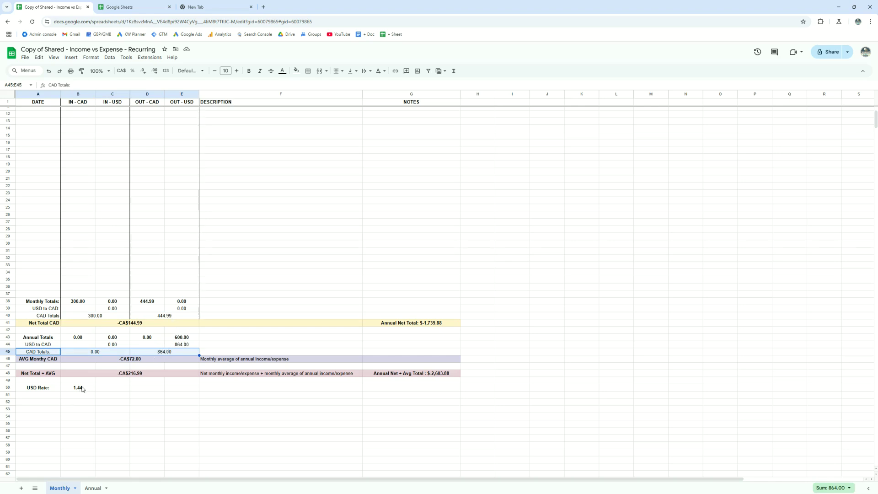
Step: Set the USD rate on the Monthly sheet to 1.20
{"action": "left_click", "coordinate": [79, 388]}
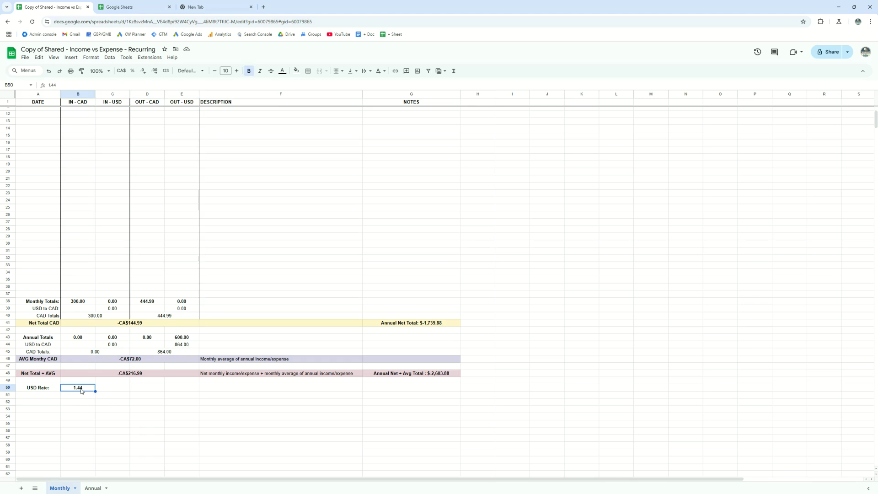
{"action": "type", "text": "1"}
{"action": "type", "text": "20"}
{"action": "key", "text": "Tab"}
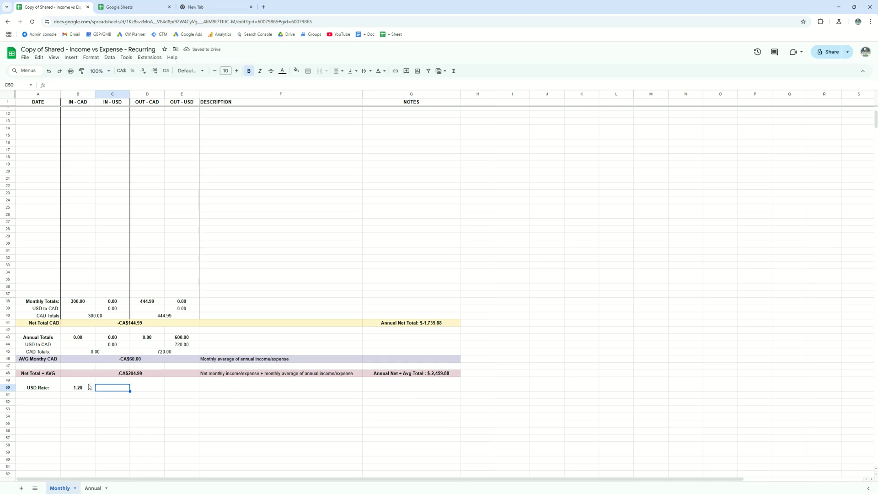
Step: Restore the USD rate on the Monthly sheet to 1.44
{"action": "left_click", "coordinate": [81, 388]}
{"action": "type", "text": "1.44"}
{"action": "key", "text": "Return"}
{"action": "scroll", "coordinate": [180, 182], "scroll_direction": "up", "scroll_amount": 3}
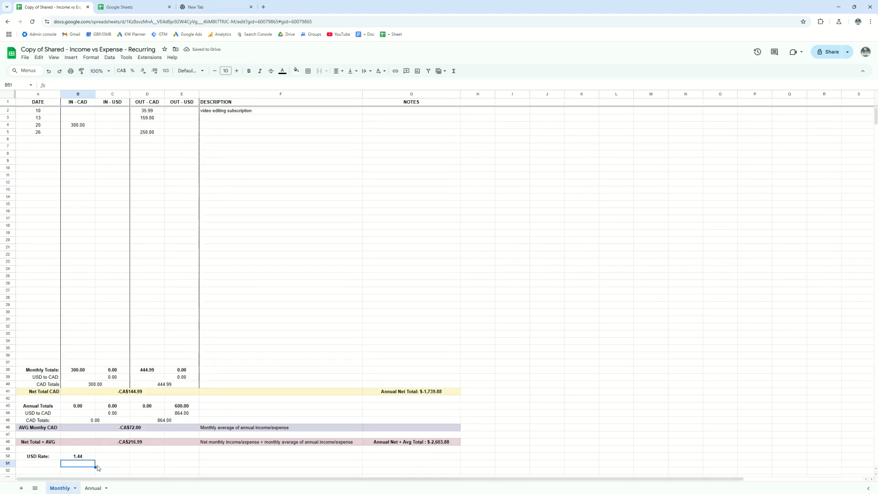
Step: Examine the Annual sheet's date column and the OUT - CAD and OUT - USD cells of the Jan 25 entry
{"action": "left_click", "coordinate": [93, 488]}
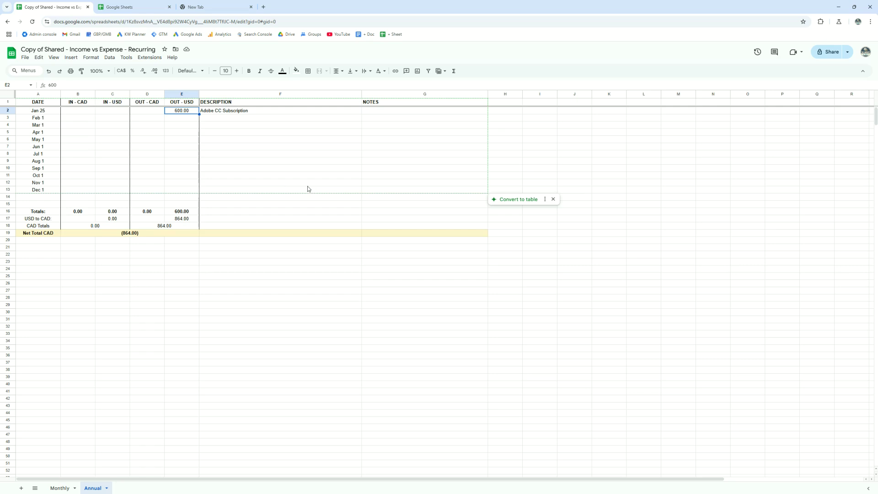
{"action": "left_click", "coordinate": [44, 132]}
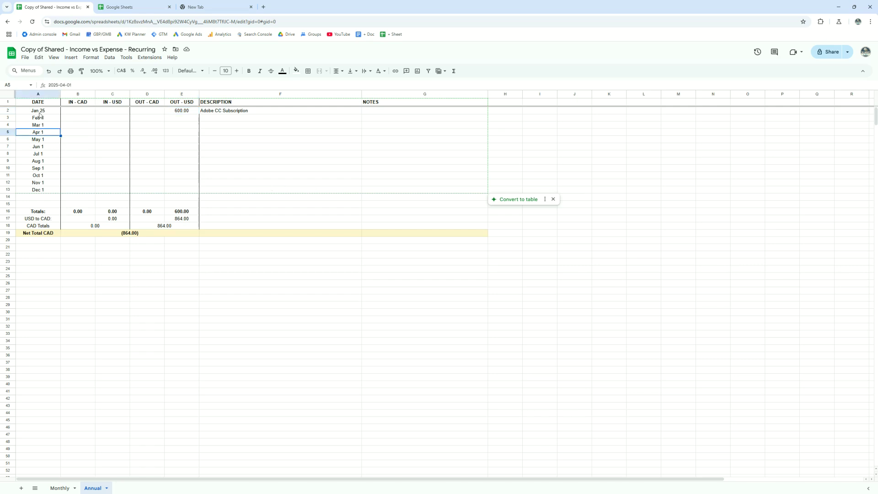
{"action": "left_click", "coordinate": [239, 126]}
{"action": "left_click", "coordinate": [261, 147]}
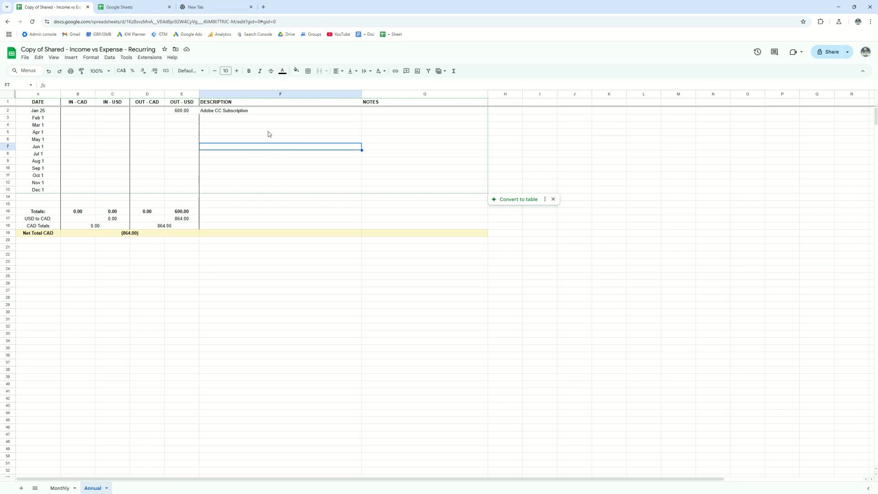
{"action": "left_click", "coordinate": [152, 113]}
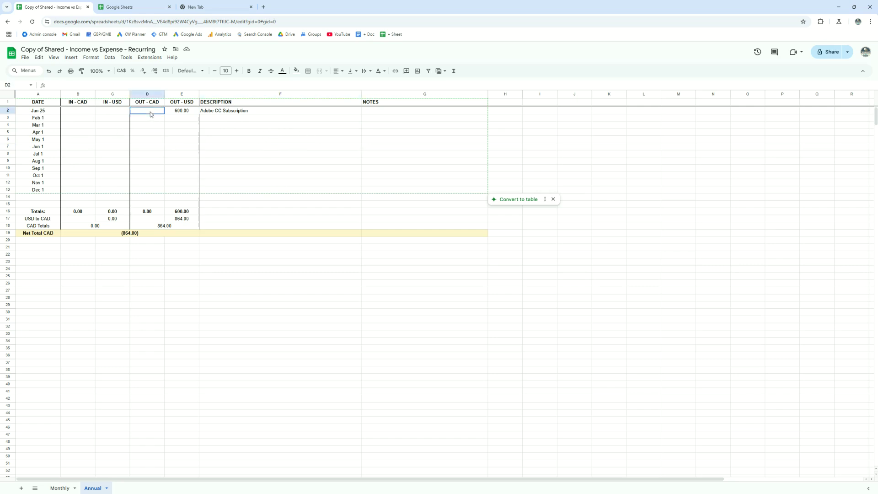
{"action": "left_click", "coordinate": [188, 115]}
{"action": "left_click", "coordinate": [151, 115]}
{"action": "left_click", "coordinate": [194, 113]}
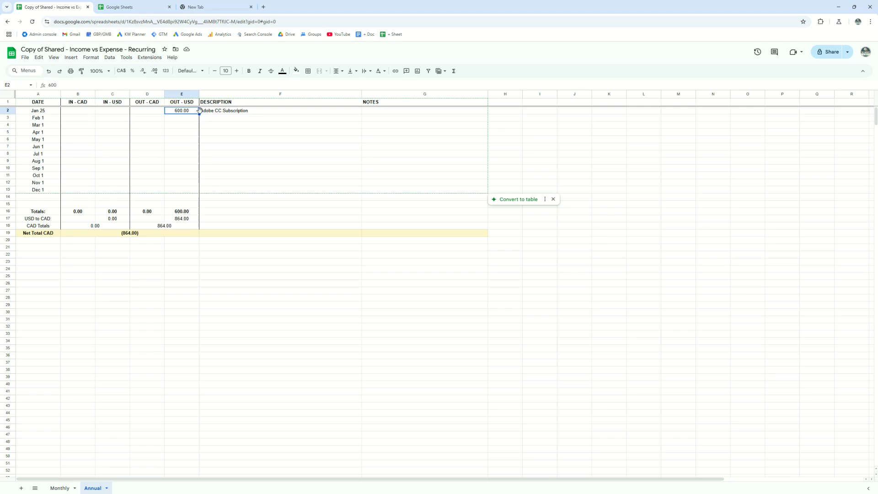
{"action": "left_click", "coordinate": [224, 137]}
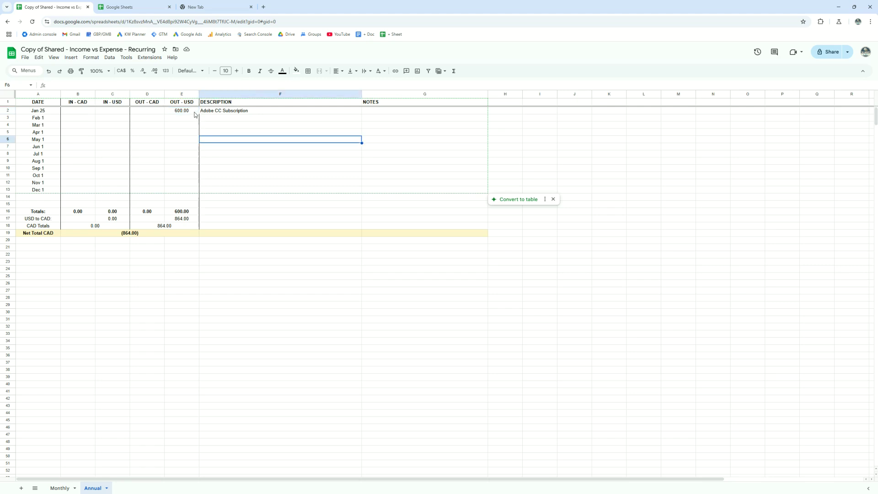
Step: Add a right border to the OUT - USD cell of the Jan 25 entry on the Annual sheet
{"action": "left_click", "coordinate": [185, 113]}
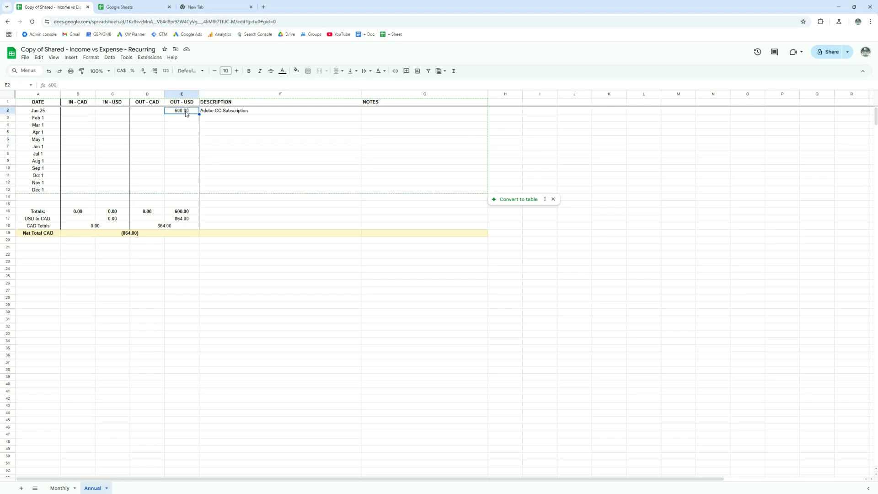
{"action": "left_click", "coordinate": [308, 71]}
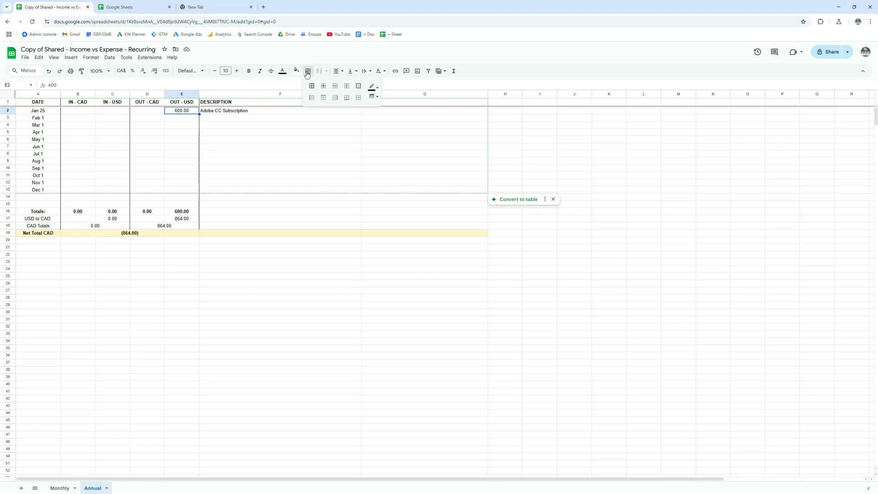
{"action": "left_click", "coordinate": [336, 98]}
{"action": "left_click", "coordinate": [299, 126]}
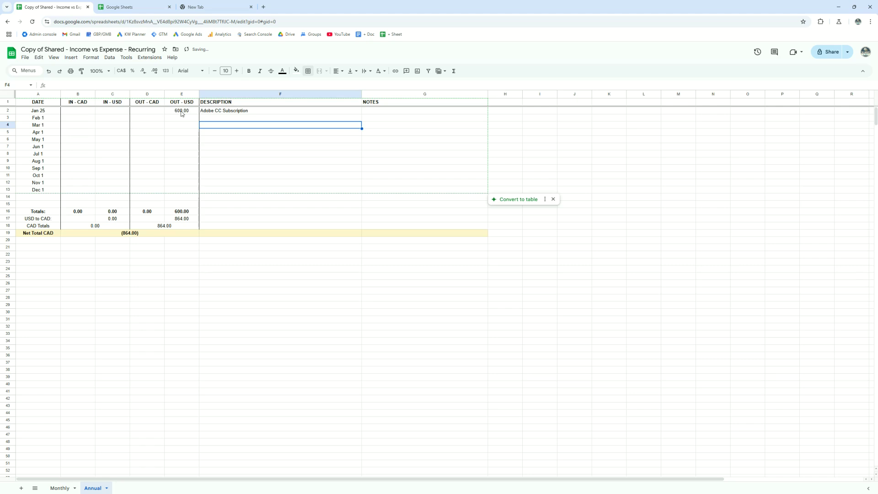
{"action": "left_click", "coordinate": [181, 112]}
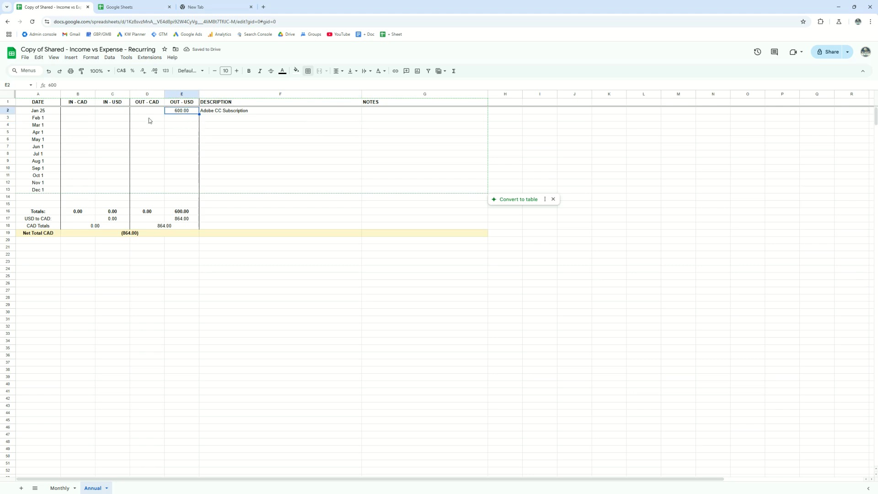
{"action": "left_click", "coordinate": [174, 126]}
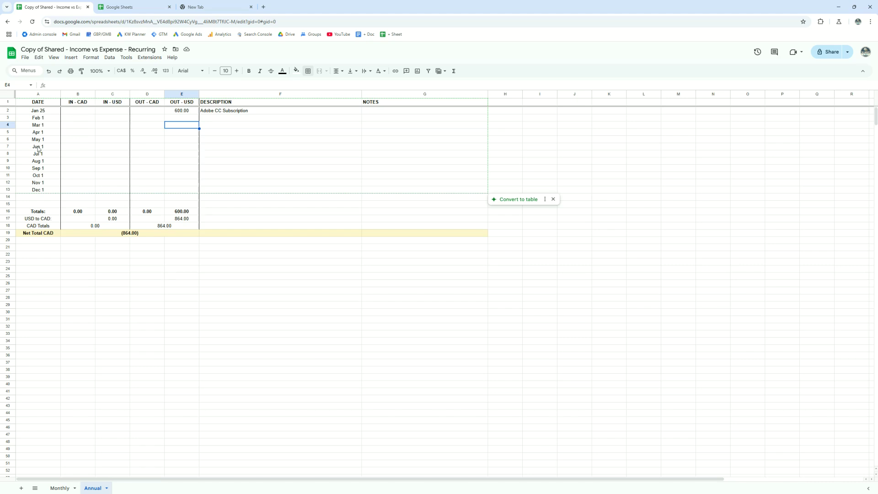
Step: Add an entry dated 27 to the Monthly sheet with 12 in OUT - USD and the description "Apple TV"
{"action": "left_click", "coordinate": [61, 489]}
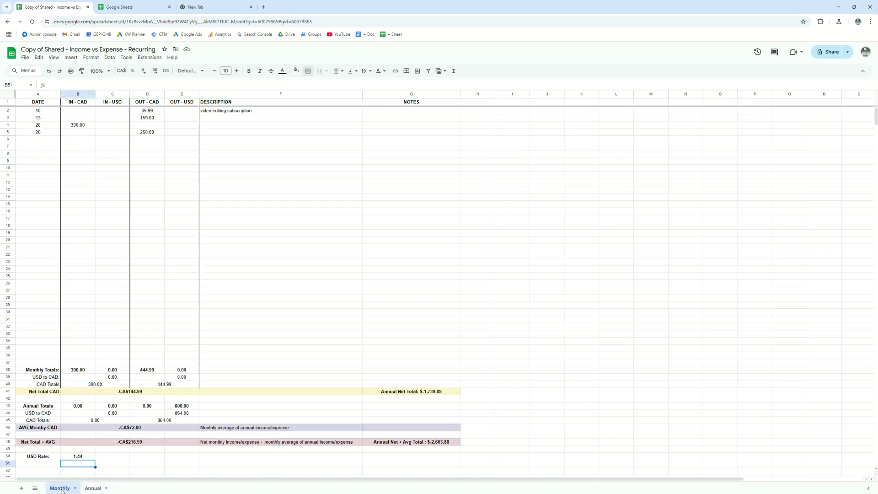
{"action": "left_click", "coordinate": [38, 144]}
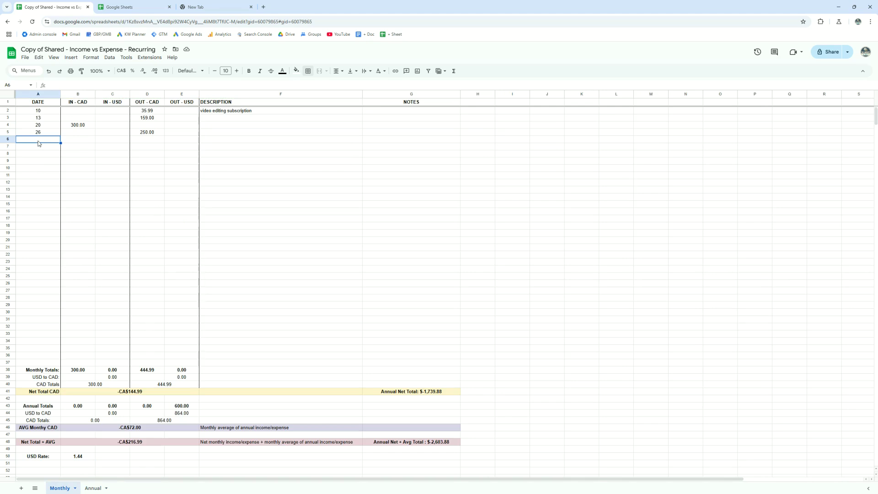
{"action": "type", "text": "27"}
{"action": "key", "text": "Tab"}
{"action": "key", "text": "Tab"}
{"action": "key", "text": "Tab"}
{"action": "key", "text": "Tab"}
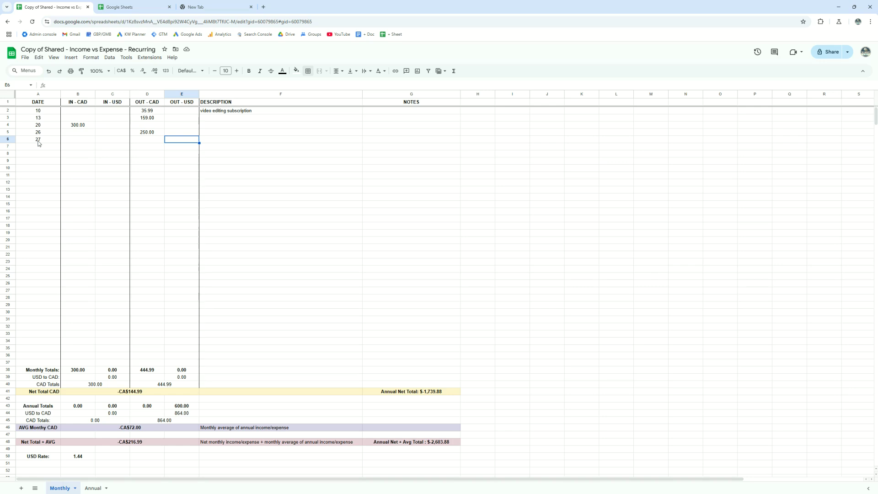
{"action": "type", "text": "12"}
{"action": "key", "text": "Tab"}
{"action": "type", "text": "Apple TV"}
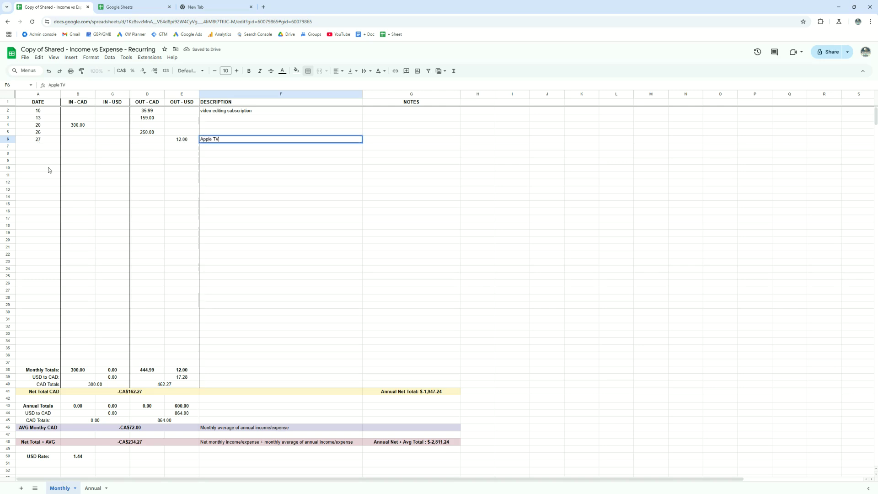
{"action": "left_click", "coordinate": [49, 169]}
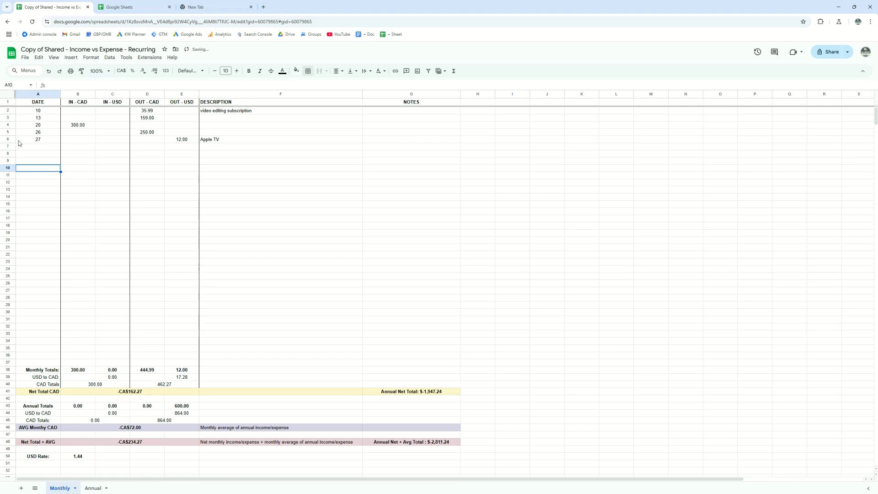
Step: Fill the Apple TV entry from the DATE column through the NOTES column with light blue
{"action": "left_click_drag", "start_coordinate": [41, 142], "coordinate": [385, 143]}
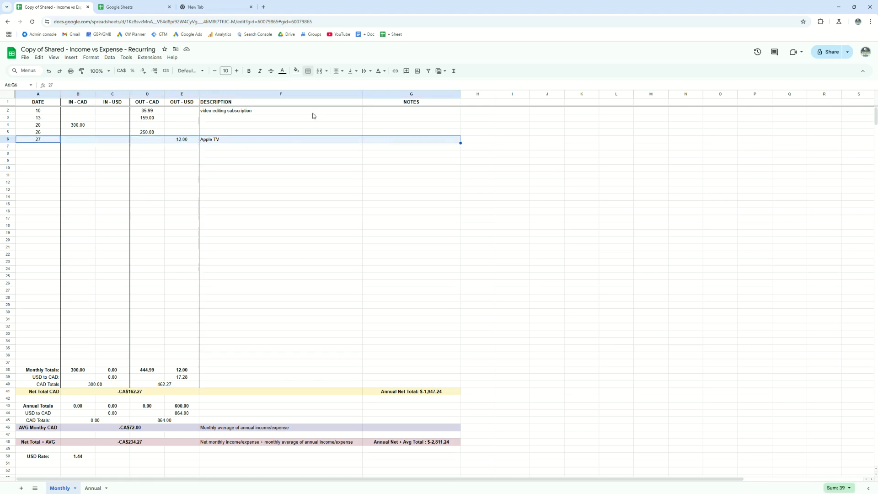
{"action": "left_click", "coordinate": [297, 74]}
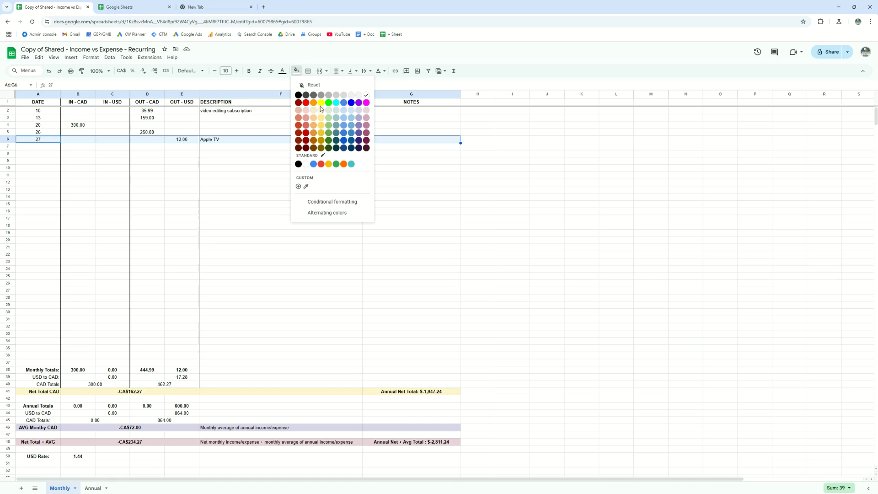
{"action": "left_click", "coordinate": [352, 113]}
{"action": "left_click", "coordinate": [561, 212]}
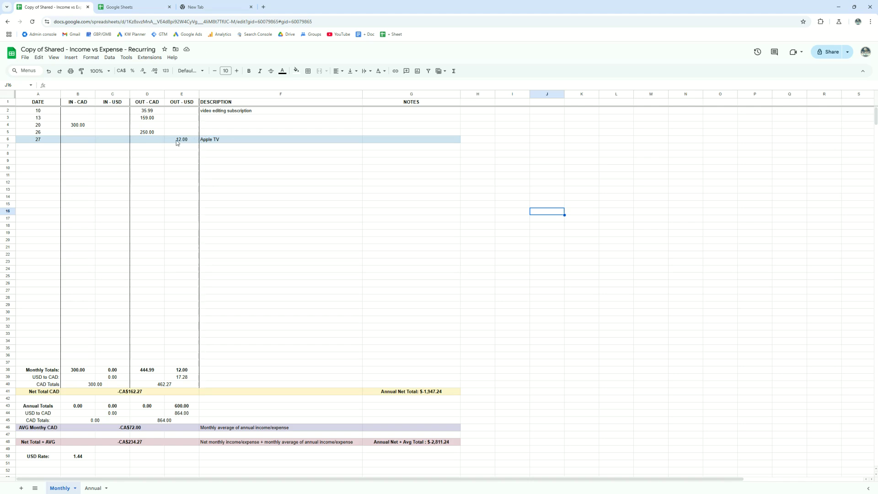
Step: Enter "Personal CC" in the NOTES cell of the Apple TV entry
{"action": "left_click", "coordinate": [386, 140]}
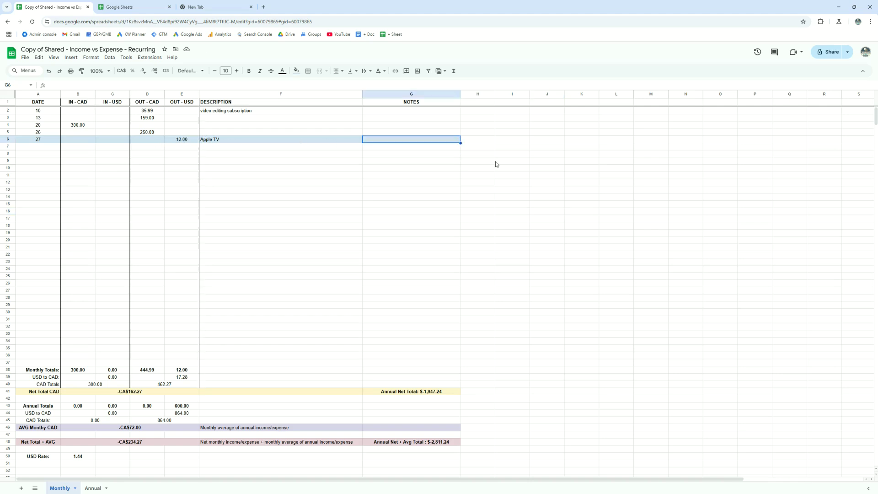
{"action": "type", "text": "Personal CC"}
{"action": "left_click", "coordinate": [496, 163]}
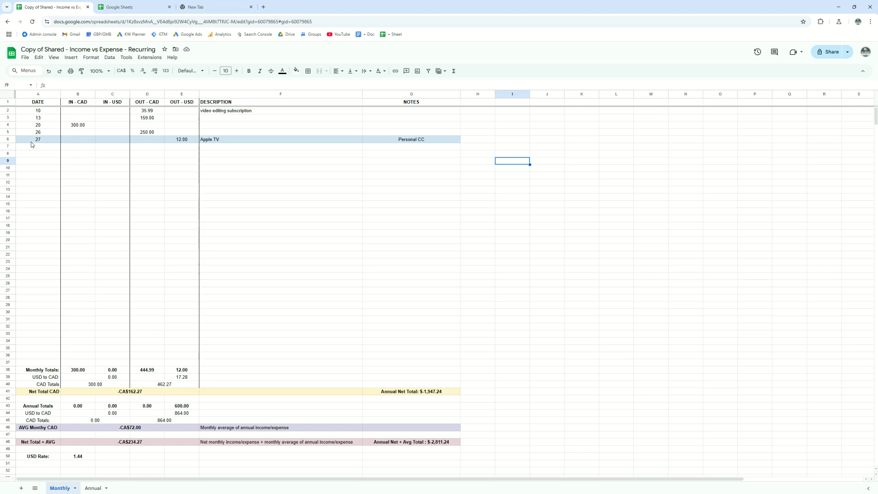
Step: Insert a row above the Monthly entry dated 10 and enter 6 as its date
{"action": "left_click", "coordinate": [7, 111]}
{"action": "right_click", "coordinate": [6, 111]}
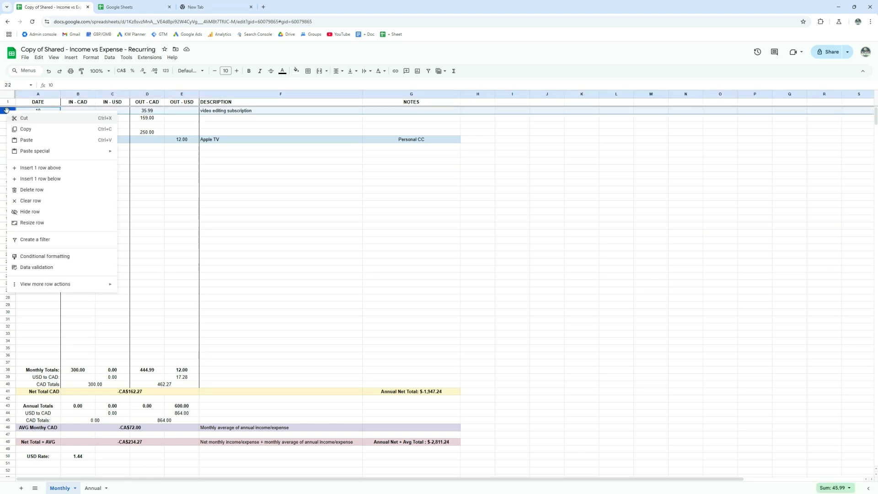
{"action": "left_click", "coordinate": [39, 167]}
{"action": "left_click", "coordinate": [41, 111]}
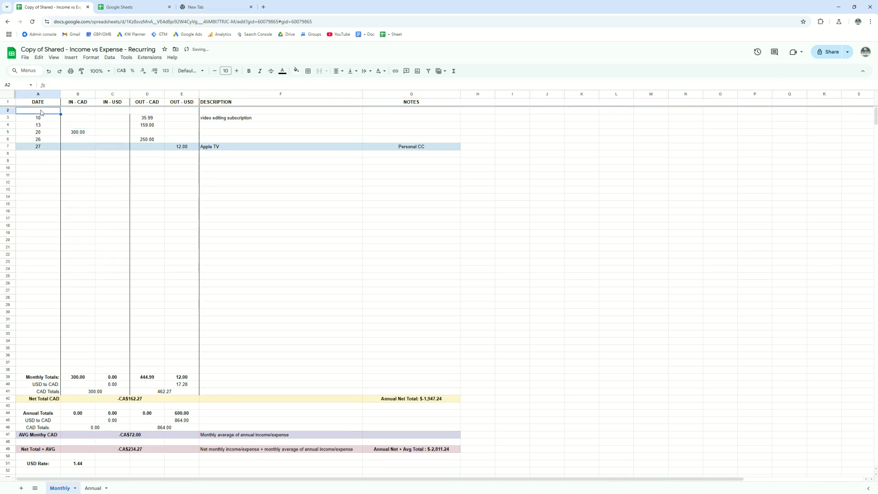
{"action": "type", "text": "6"}
{"action": "key", "text": "Tab"}
{"action": "key", "text": "Tab"}
{"action": "key", "text": "Tab"}
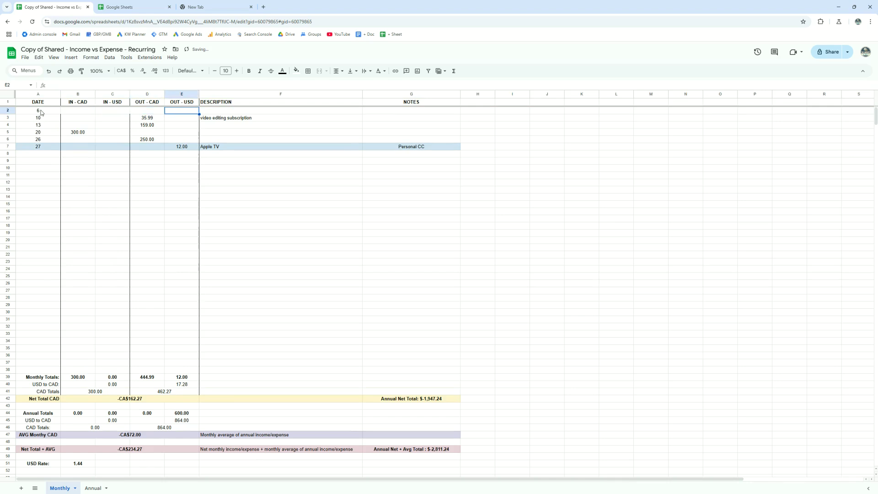
{"action": "left_click", "coordinate": [252, 186]}
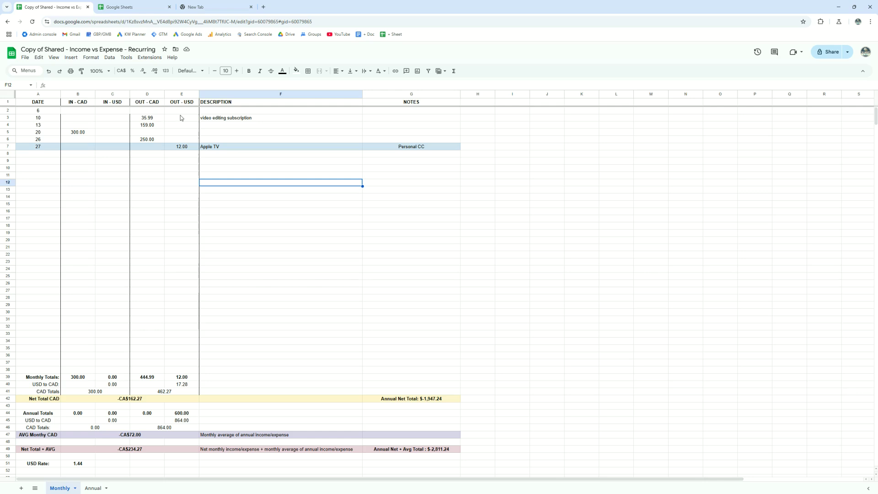
Step: Delete the row dated 6 from the Monthly sheet
{"action": "left_click", "coordinate": [57, 111]}
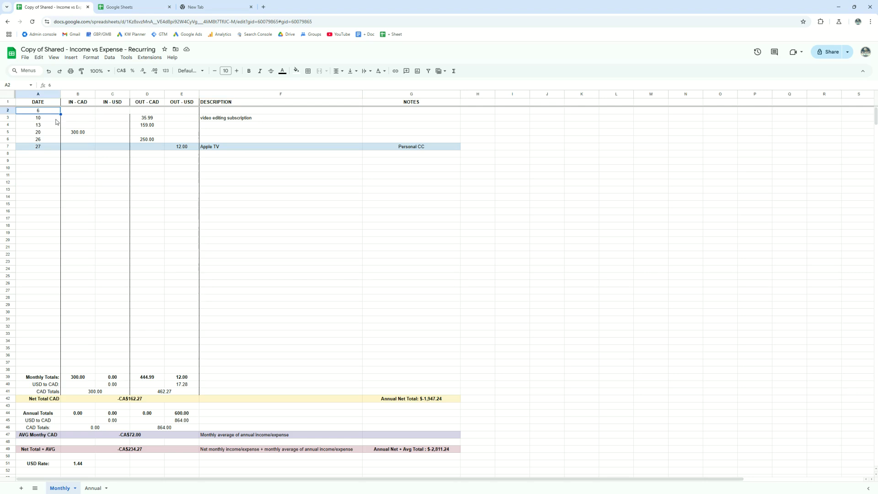
{"action": "key", "text": "shift+space"}
{"action": "key", "text": "ctrl+alt+minus"}
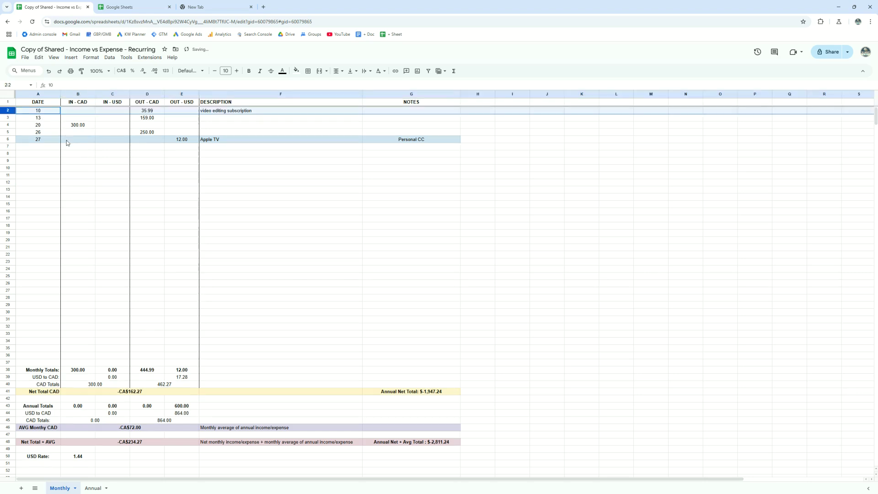
Step: Insert an empty row above the Monthly entry dated 13
{"action": "left_click", "coordinate": [8, 118]}
{"action": "right_click", "coordinate": [8, 118]}
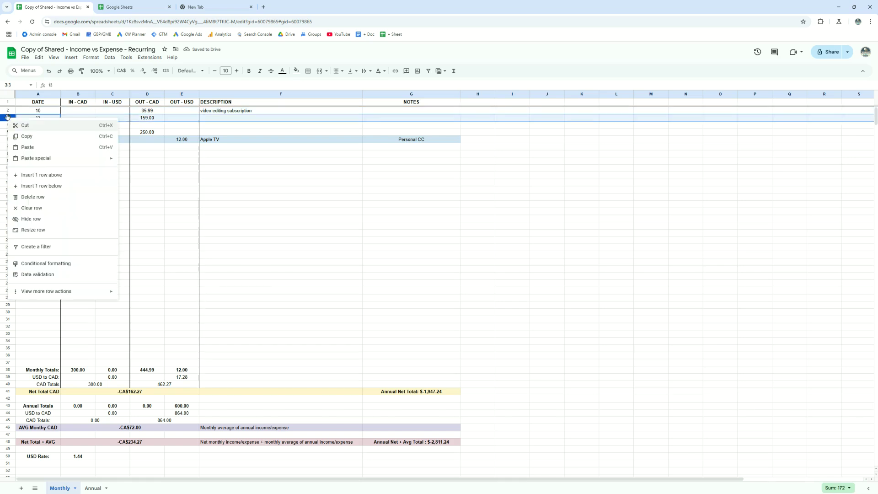
{"action": "left_click", "coordinate": [36, 175]}
{"action": "left_click", "coordinate": [201, 192]}
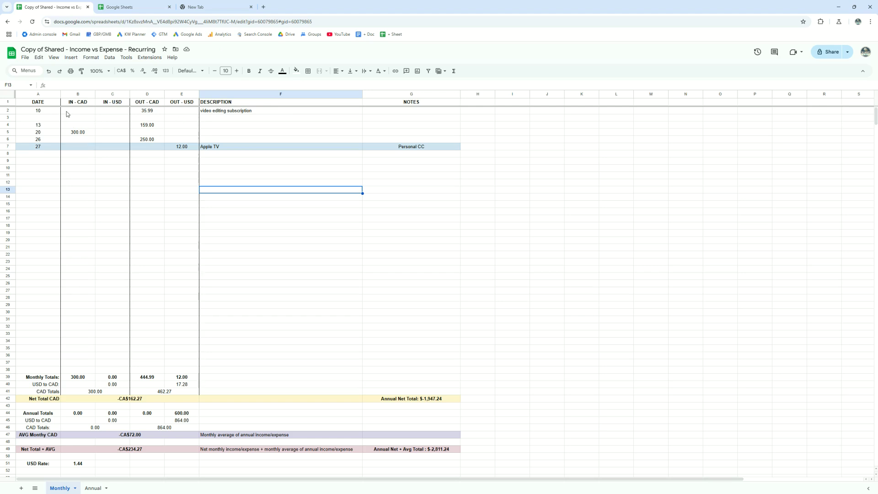
Step: Insert an empty row above the Monthly entry dated 10
{"action": "left_click", "coordinate": [8, 110]}
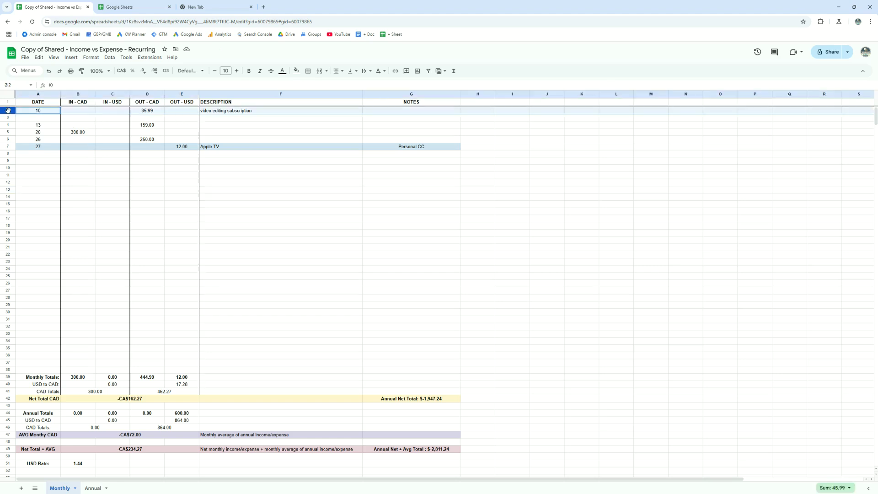
{"action": "right_click", "coordinate": [8, 111]}
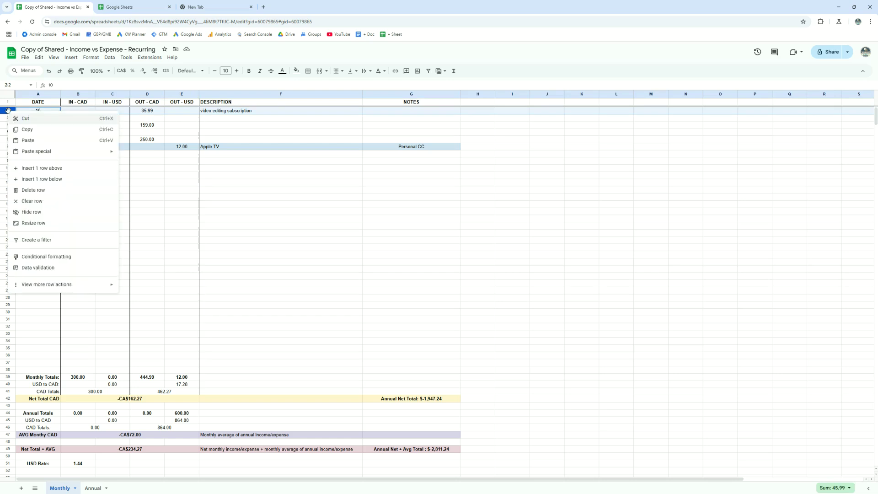
{"action": "left_click", "coordinate": [45, 168]}
{"action": "left_click", "coordinate": [133, 170]}
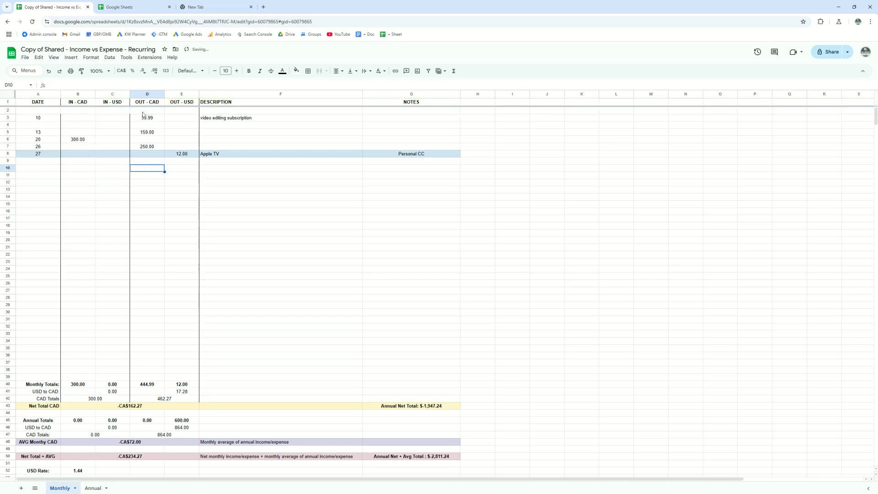
Step: Add right borders to the IN - USD and DATE cells of the empty row 2
{"action": "left_click", "coordinate": [113, 111]}
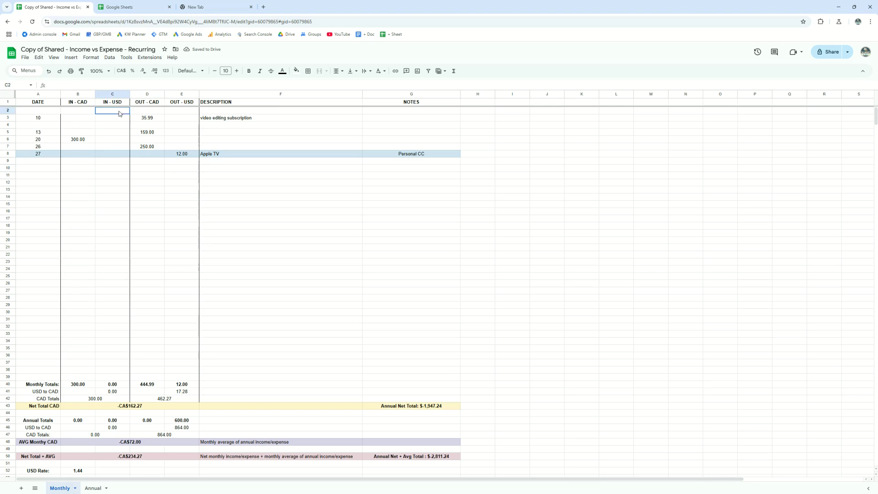
{"action": "left_click", "coordinate": [309, 71]}
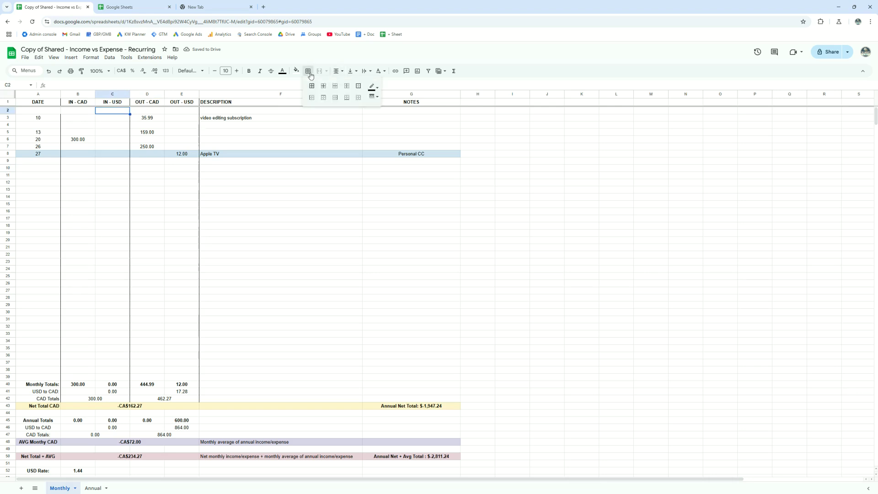
{"action": "left_click", "coordinate": [335, 98]}
{"action": "left_click", "coordinate": [55, 113]}
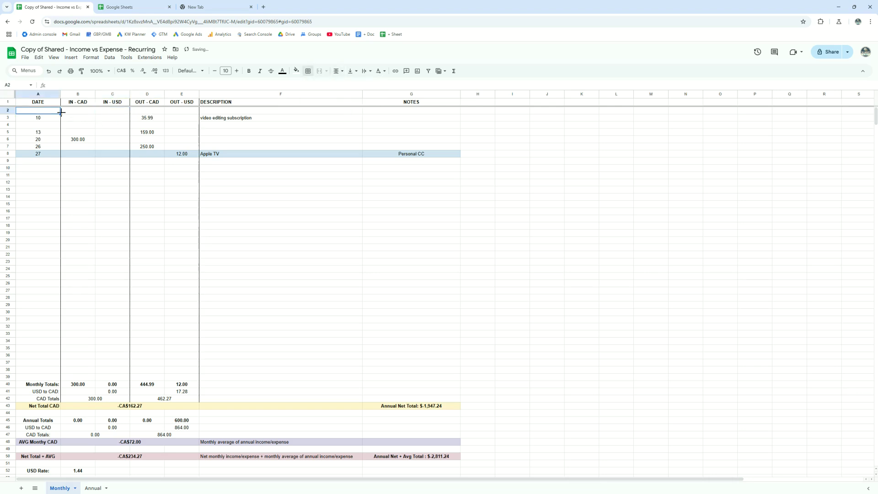
{"action": "left_click", "coordinate": [308, 72]}
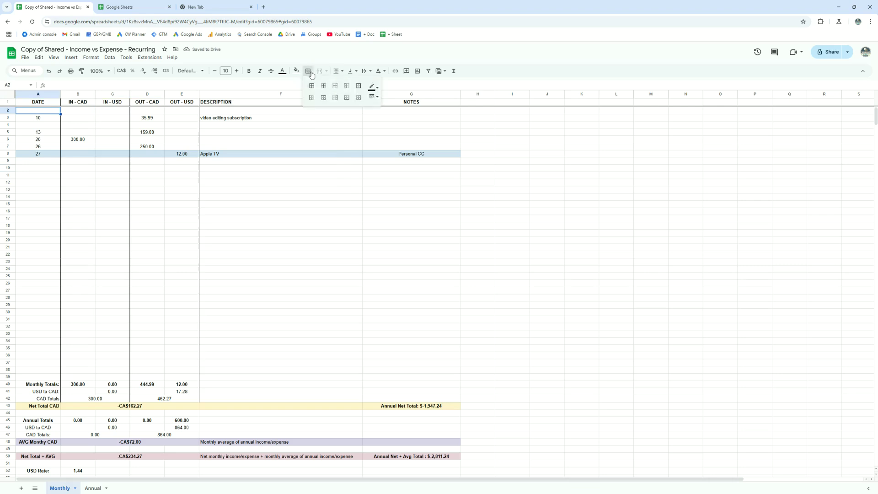
{"action": "left_click", "coordinate": [335, 98]}
{"action": "left_click", "coordinate": [89, 162]}
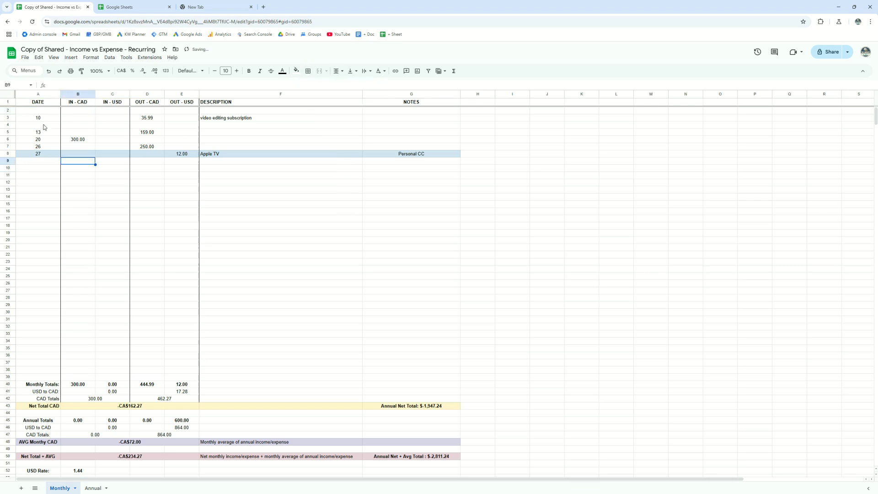
Step: Fill row 2 with the date 6 and an OUT - CAD amount of 51.25
{"action": "left_click", "coordinate": [37, 111]}
{"action": "type", "text": "67"}
{"action": "key", "text": "BackSpace"}
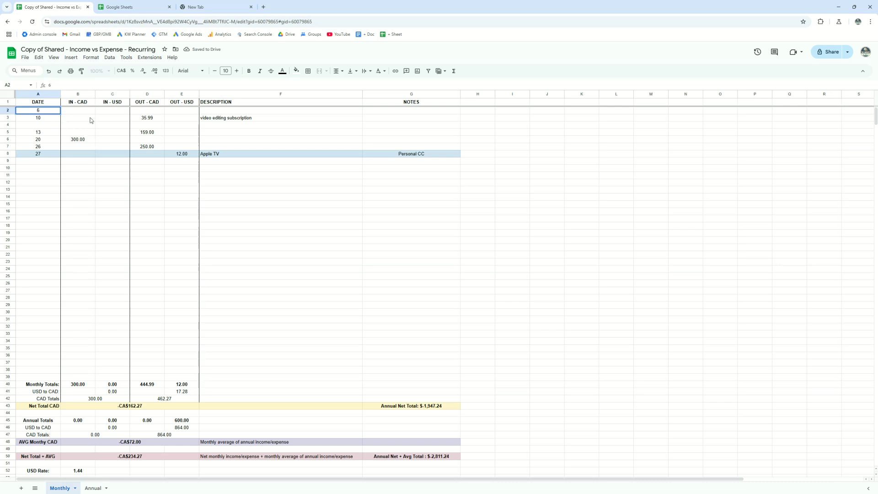
{"action": "left_click", "coordinate": [151, 113]}
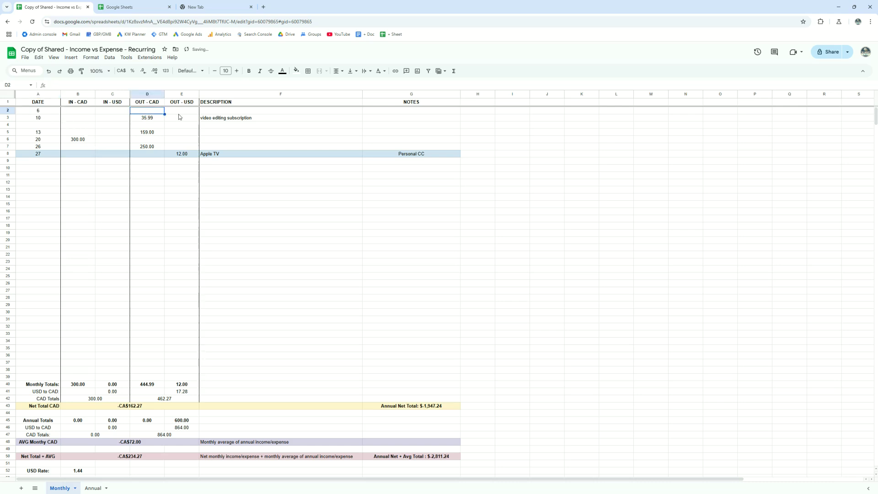
{"action": "type", "text": "51.25"}
{"action": "key", "text": "Return"}
Step: Fill the empty row above the entry dated 13 with the date 11 and an OUT - CAD amount of 26
{"action": "key", "text": "Down"}
{"action": "key", "text": "Left"}
{"action": "key", "text": "Left"}
{"action": "key", "text": "Left"}
{"action": "type", "text": "11"}
{"action": "key", "text": "Tab"}
{"action": "key", "text": "Tab"}
{"action": "key", "text": "Tab"}
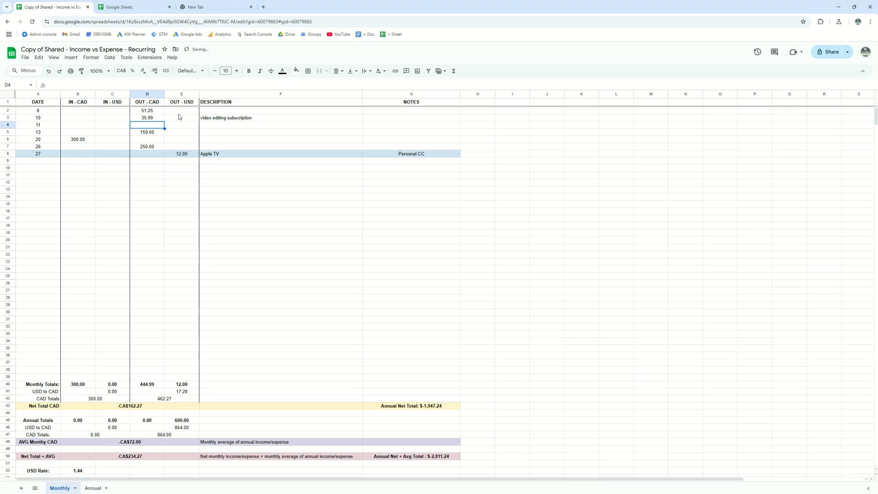
{"action": "type", "text": "26"}
{"action": "key", "text": "Return"}
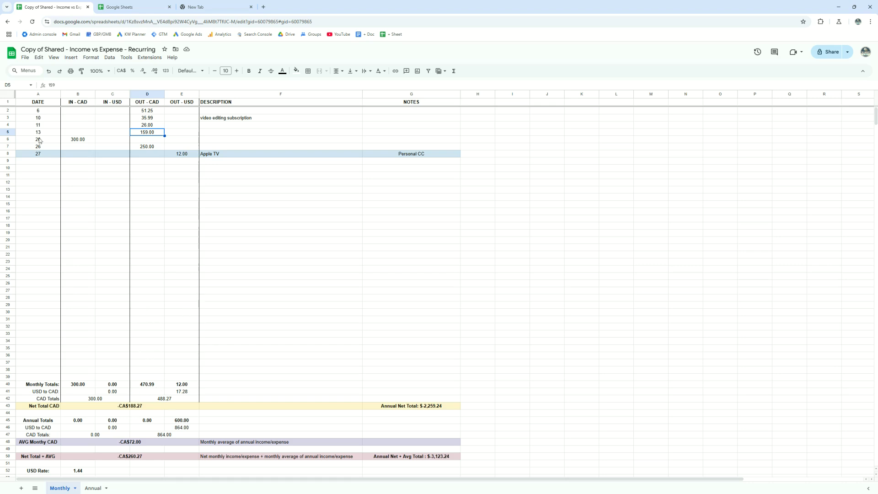
Step: Delete the row of the Monthly income entry dated 20
{"action": "left_click", "coordinate": [7, 139]}
{"action": "right_click", "coordinate": [7, 138]}
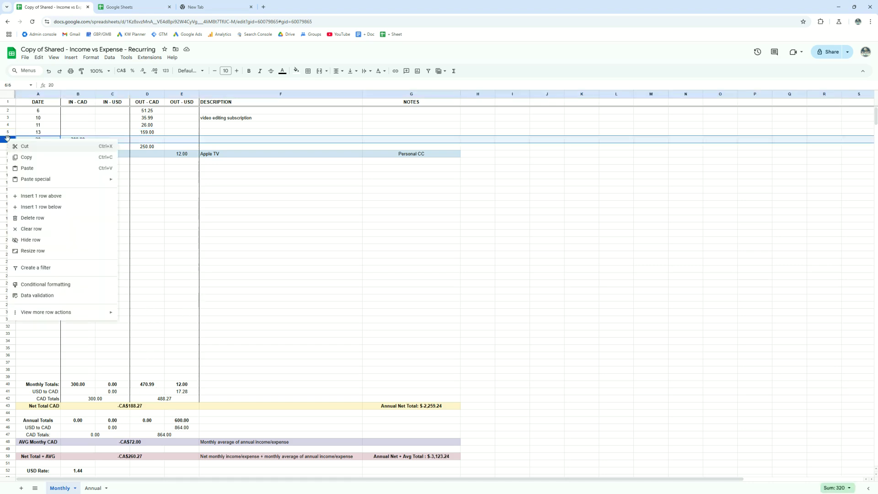
{"action": "left_click", "coordinate": [40, 218]}
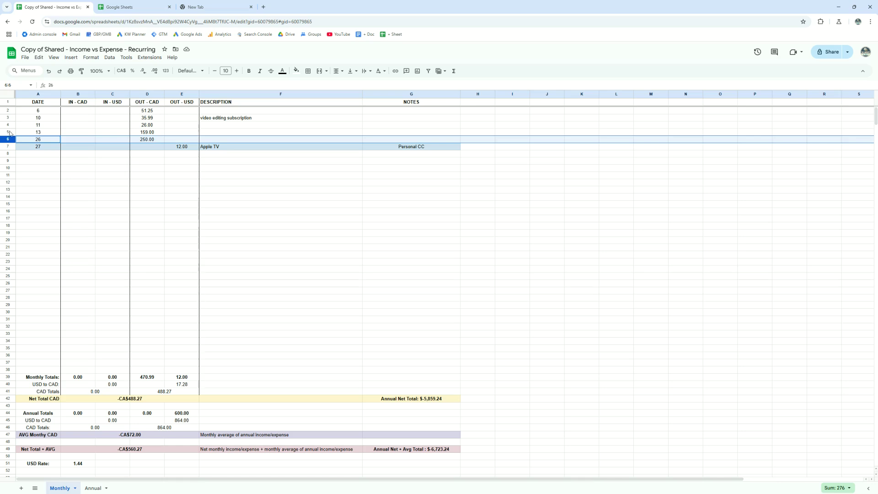
Step: Insert a row above the entry dated 10 and fill it with the date 7 and an IN - CAD amount of 2500
{"action": "left_click", "coordinate": [7, 118]}
{"action": "right_click", "coordinate": [8, 117]}
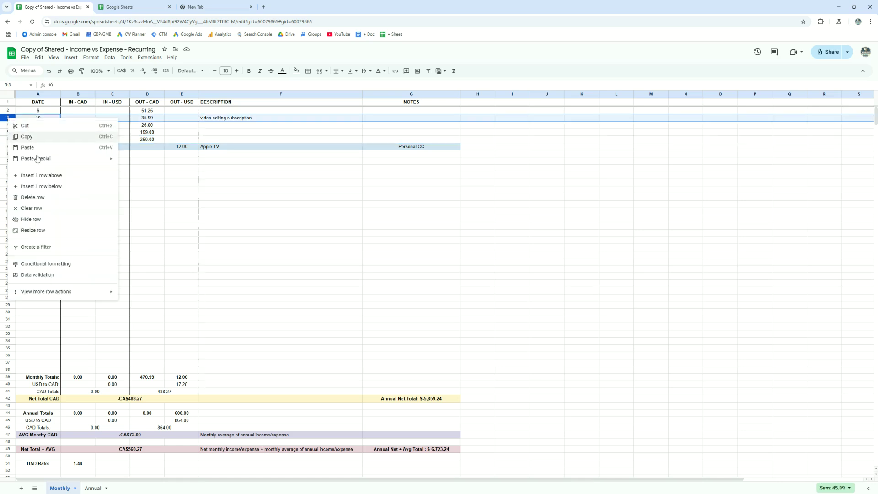
{"action": "left_click", "coordinate": [28, 174]}
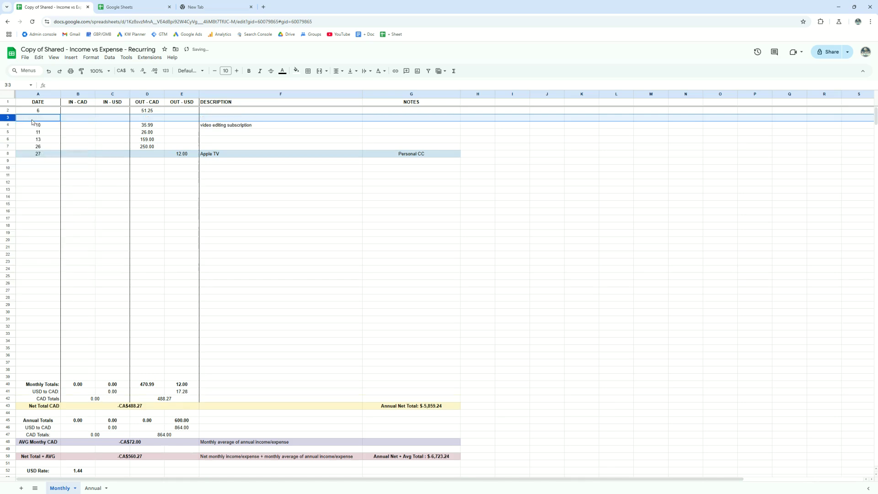
{"action": "left_click", "coordinate": [32, 120]}
{"action": "type", "text": "7"}
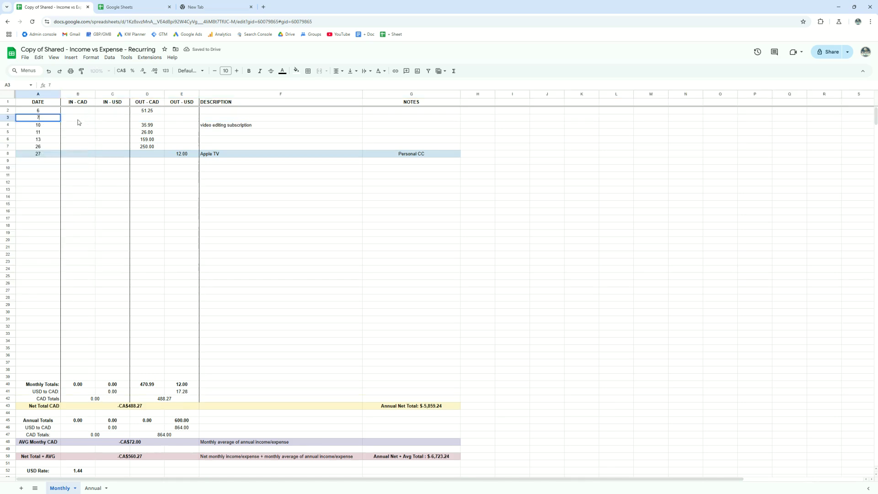
{"action": "left_click", "coordinate": [89, 122]}
{"action": "type", "text": "2500"}
{"action": "key", "text": "Return"}
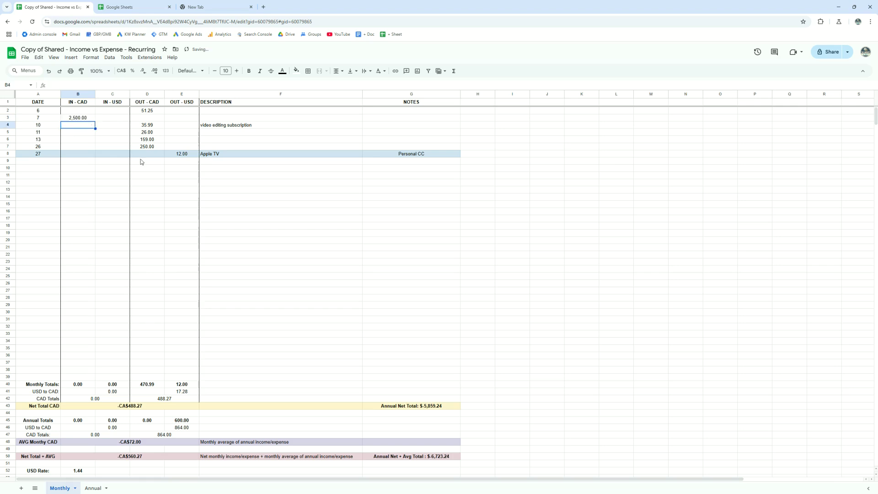
{"action": "left_click", "coordinate": [99, 195]}
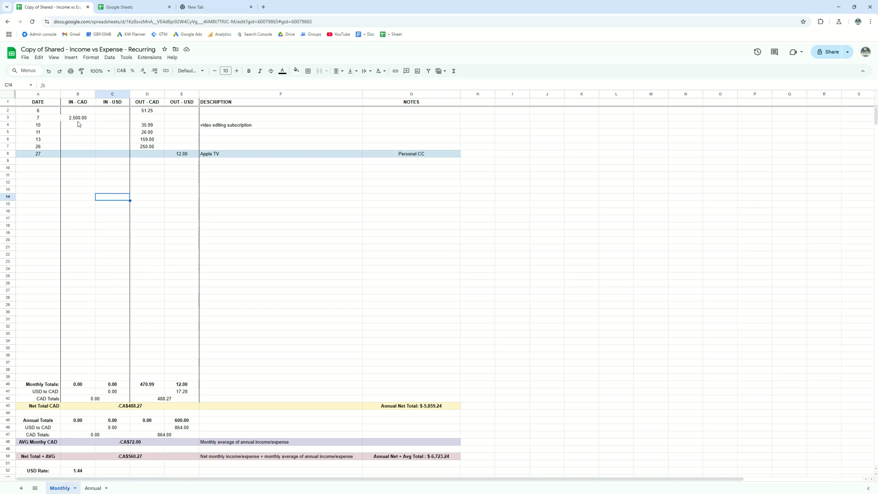
Step: Delete the row of the IN - CAD entry dated 7
{"action": "left_click", "coordinate": [9, 117]}
{"action": "right_click", "coordinate": [9, 115]}
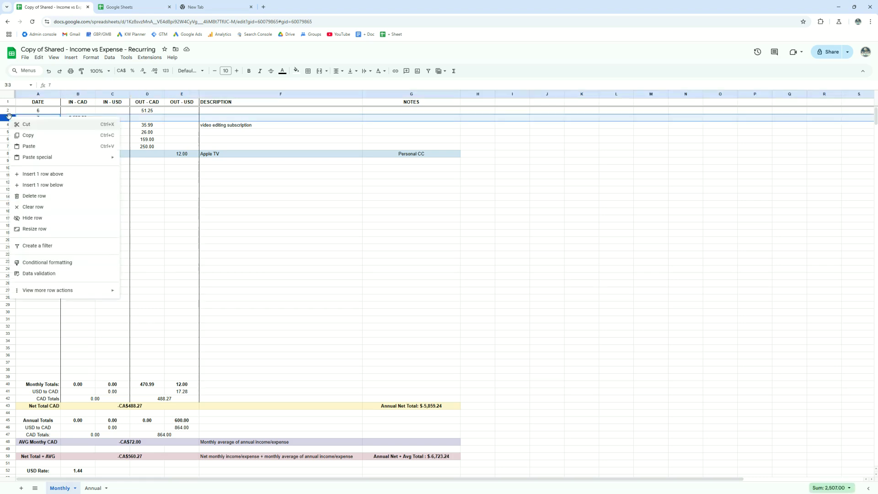
{"action": "left_click", "coordinate": [40, 196]}
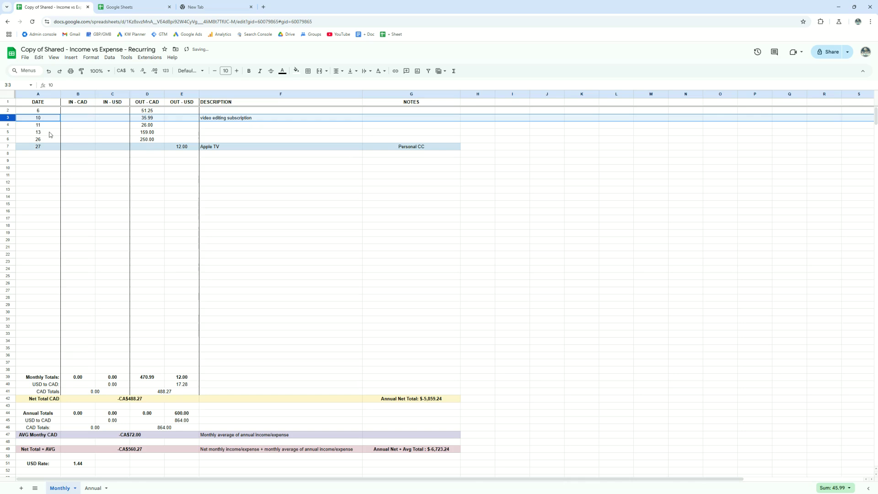
Step: Insert another row above the entry dated 10 and enter the date 7 with an IN - CAD amount of 2500 again
{"action": "right_click", "coordinate": [8, 118]}
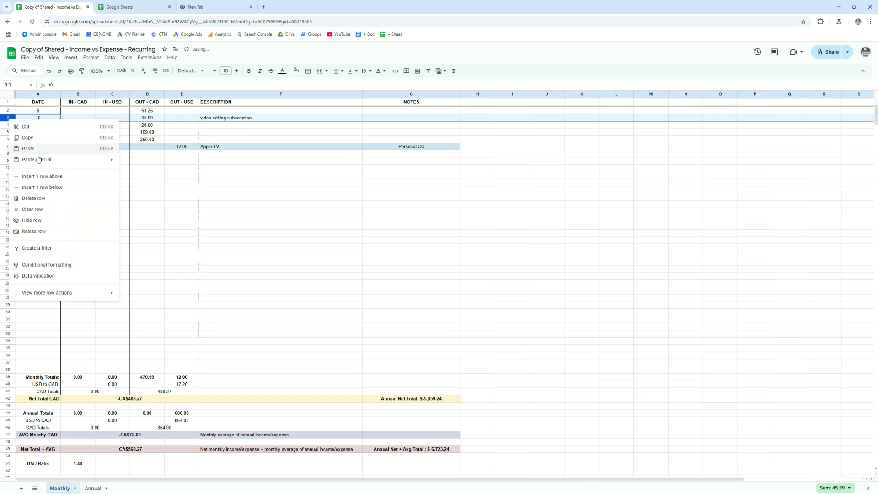
{"action": "left_click", "coordinate": [41, 176]}
{"action": "left_click", "coordinate": [91, 156]}
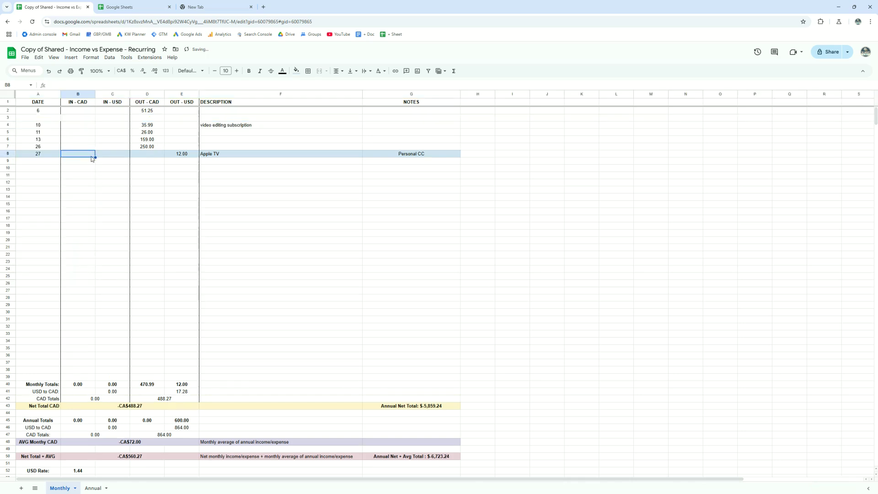
{"action": "left_click", "coordinate": [46, 120]}
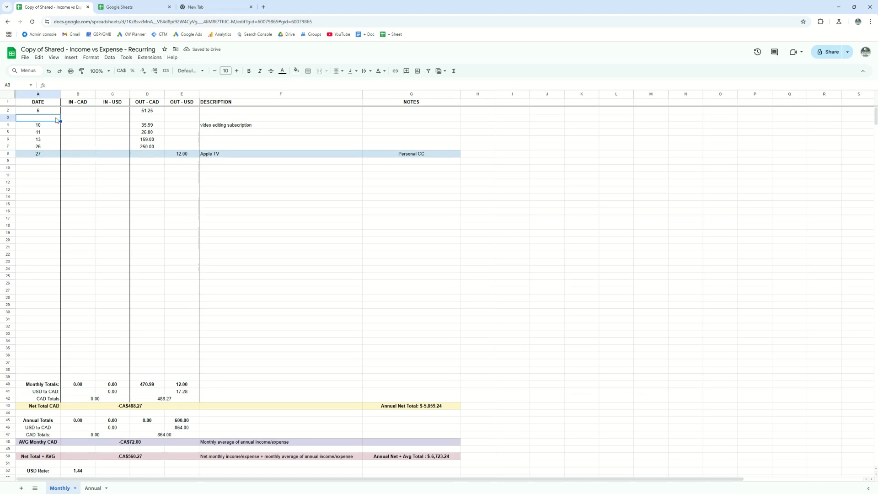
{"action": "type", "text": "7"}
{"action": "left_click", "coordinate": [76, 118]}
{"action": "type", "text": "2500"}
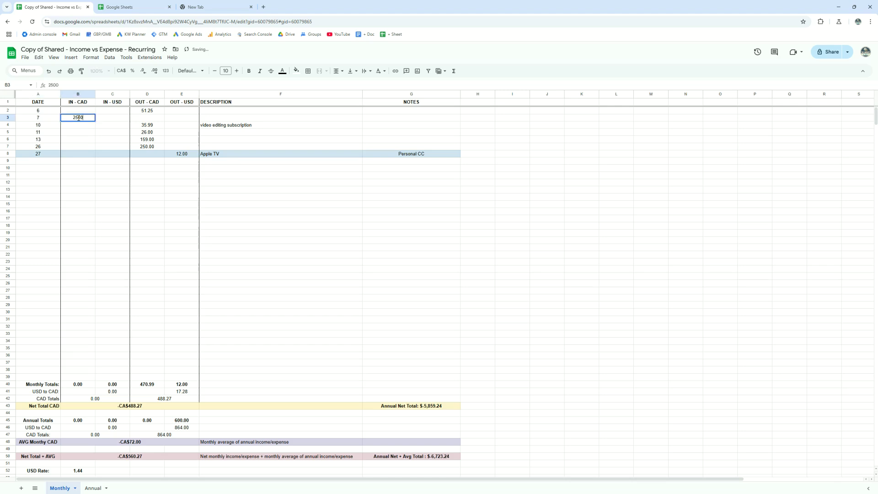
{"action": "left_click", "coordinate": [90, 178]}
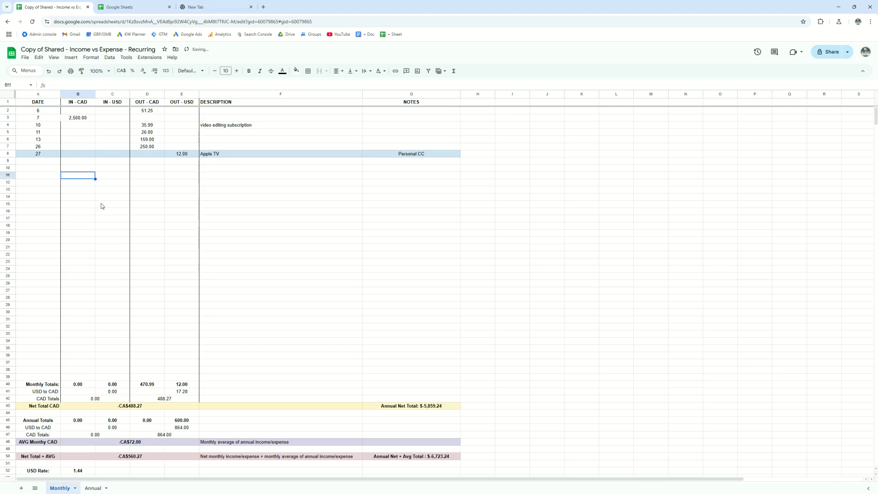
{"action": "left_click", "coordinate": [142, 119]}
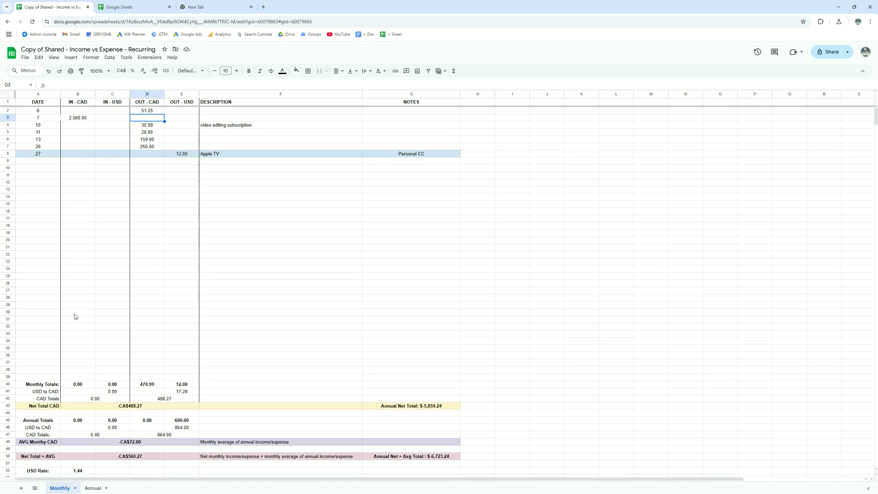
{"action": "left_click", "coordinate": [157, 153]}
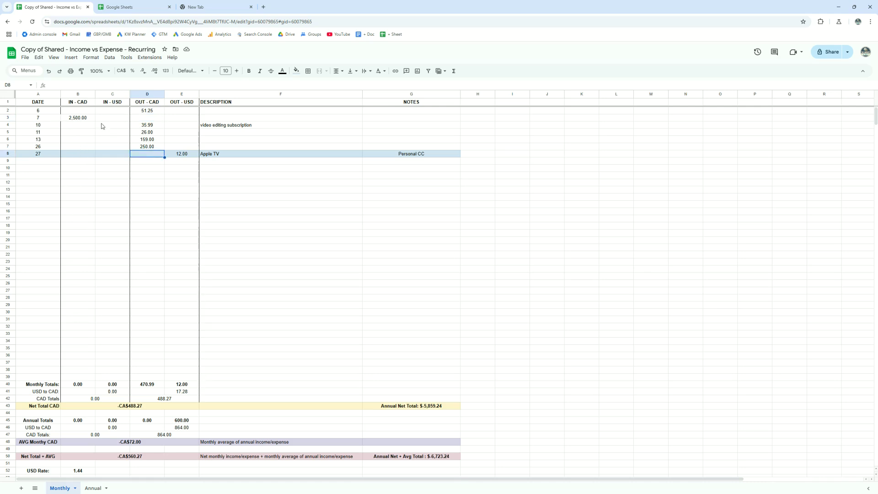
Step: Add a right border to the DATE cell of the entry dated 7
{"action": "left_click", "coordinate": [52, 121]}
{"action": "left_click", "coordinate": [308, 71]}
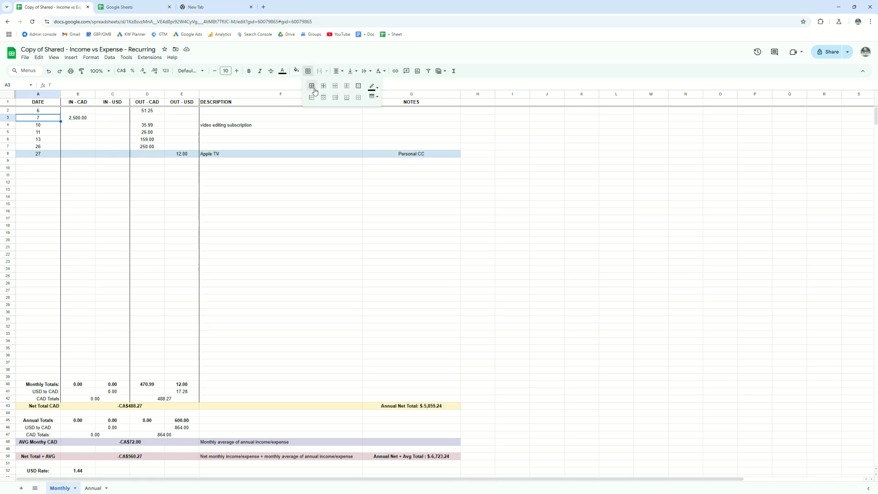
{"action": "left_click", "coordinate": [335, 100]}
{"action": "left_click", "coordinate": [256, 204]}
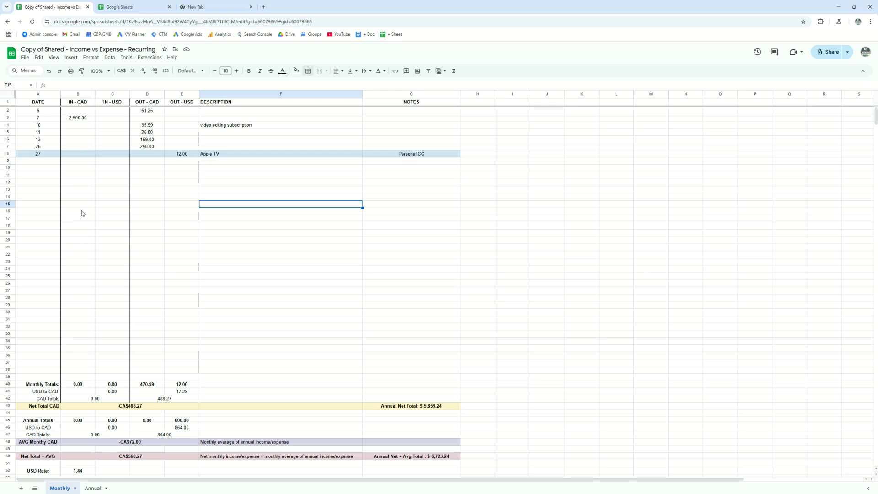
Step: Examine the range summed by the IN - CAD formula in the Monthly Totals row
{"action": "left_click", "coordinate": [78, 385]}
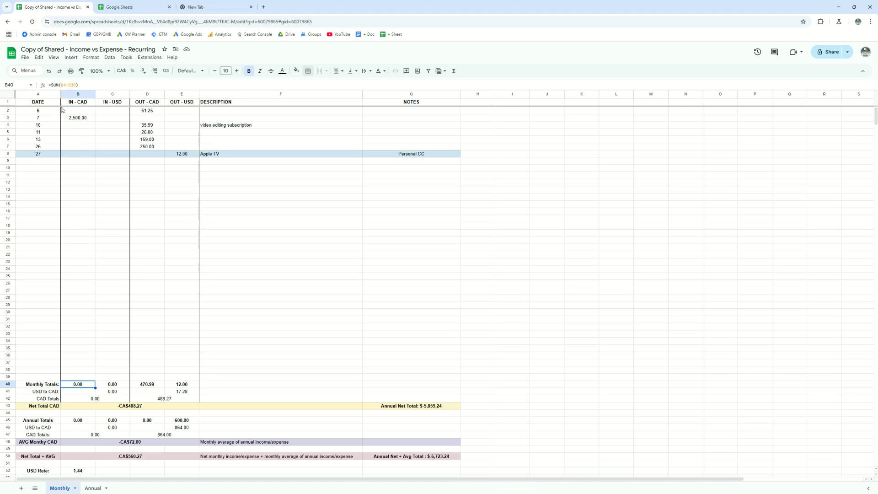
{"action": "double_click", "coordinate": [64, 85]}
{"action": "left_click_drag", "start_coordinate": [64, 85], "coordinate": [68, 86]}
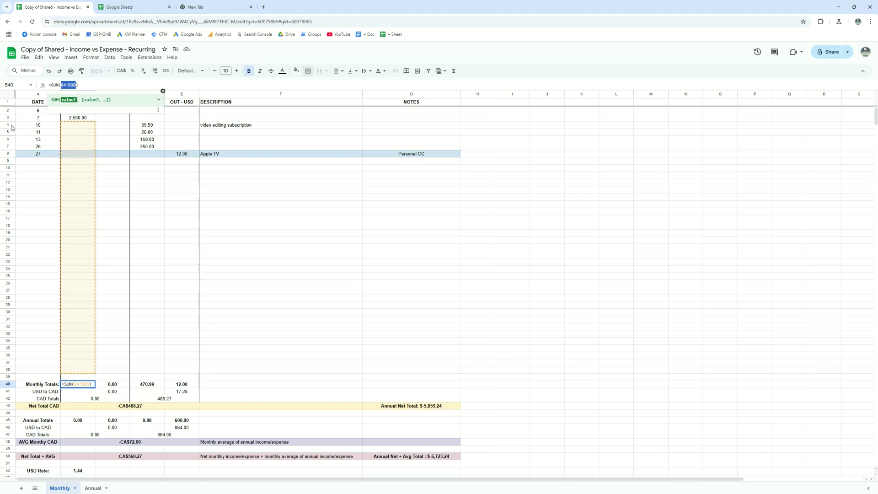
{"action": "left_click", "coordinate": [46, 126]}
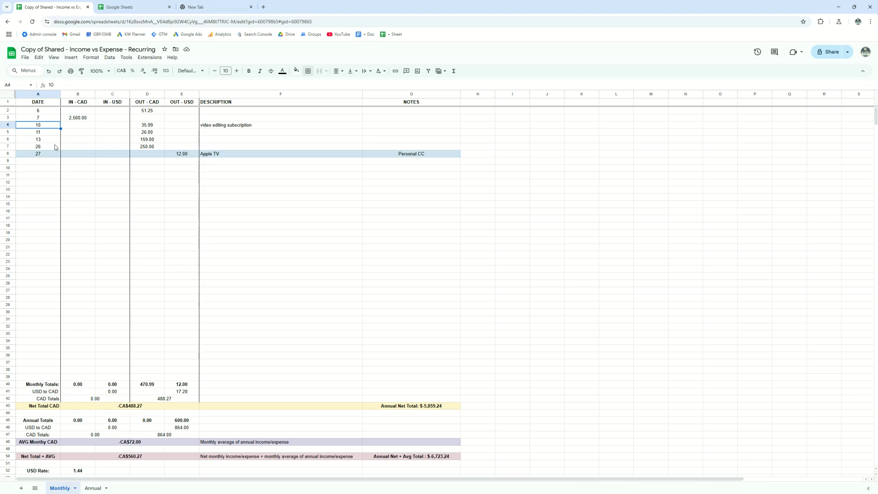
Step: Insert an empty row above the entry dated 6
{"action": "right_click", "coordinate": [8, 110]}
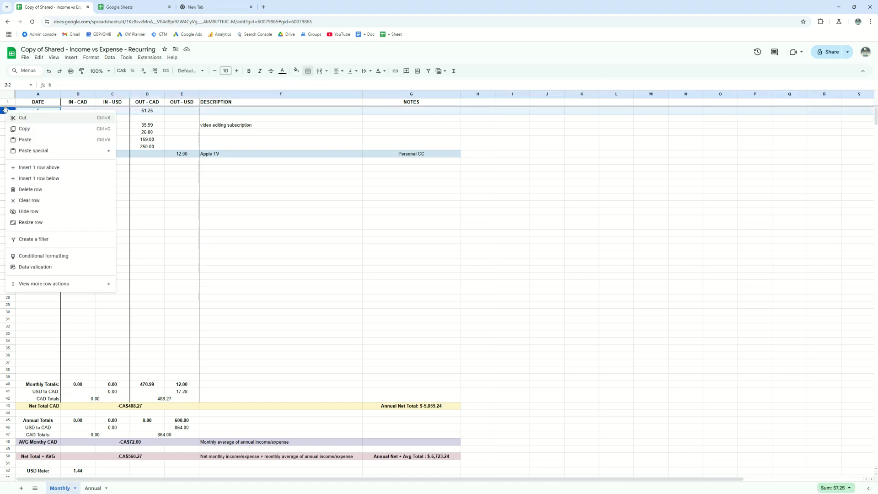
{"action": "left_click", "coordinate": [37, 167]}
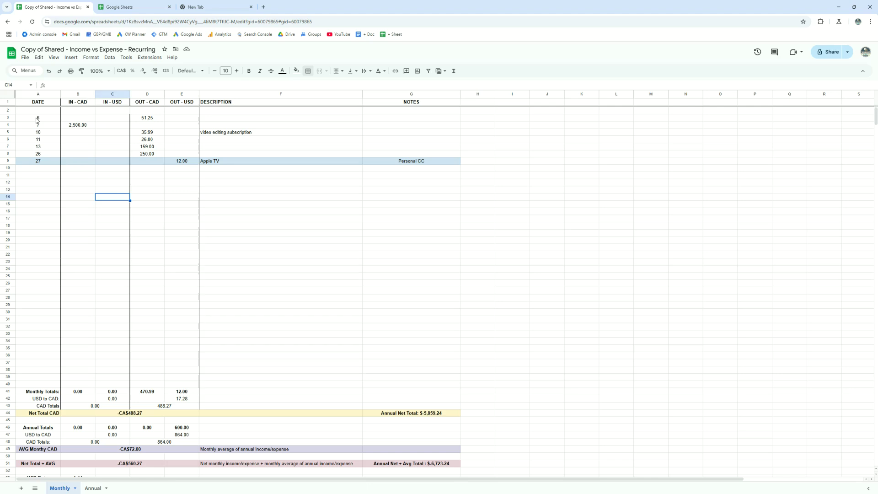
Step: Clear all sample entries in A3:G10 of the Monthly sheet
{"action": "left_click", "coordinate": [42, 120]}
{"action": "left_click_drag", "start_coordinate": [44, 119], "coordinate": [421, 170]}
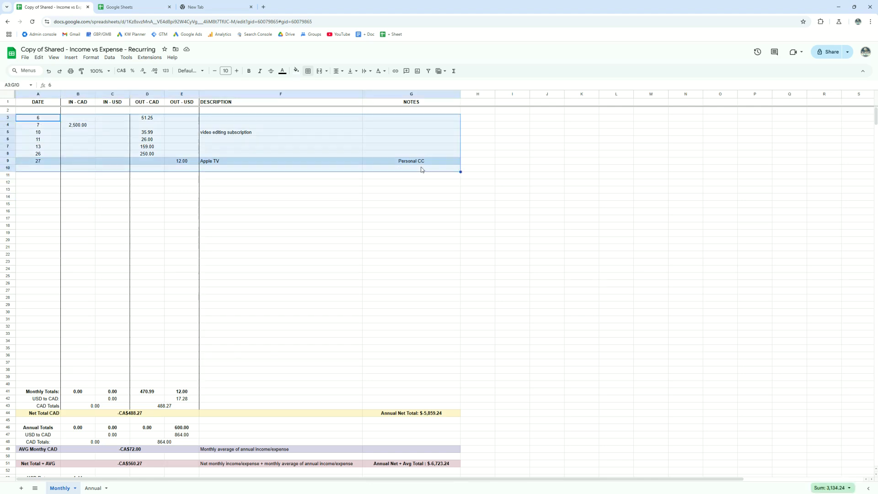
{"action": "key", "text": "Delete"}
Step: Delete the blue-shaded empty row 9 and the empty row 2 from the Monthly sheet
{"action": "left_click", "coordinate": [8, 161]}
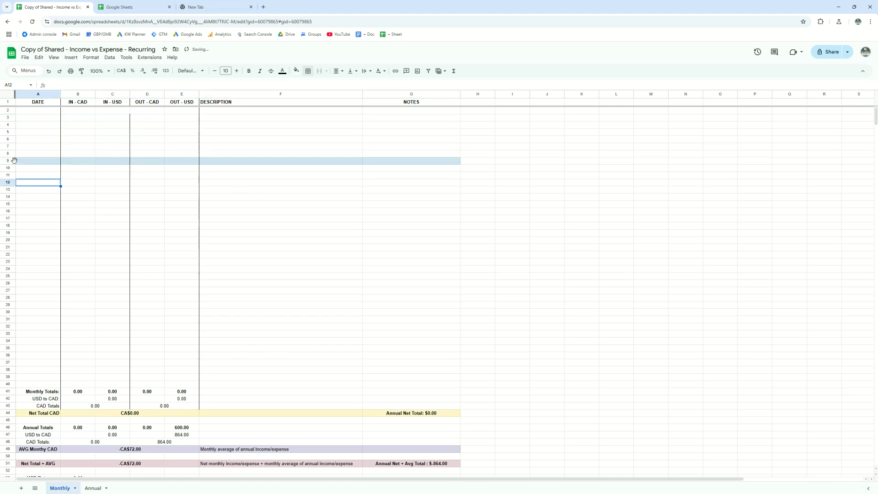
{"action": "right_click", "coordinate": [9, 160]}
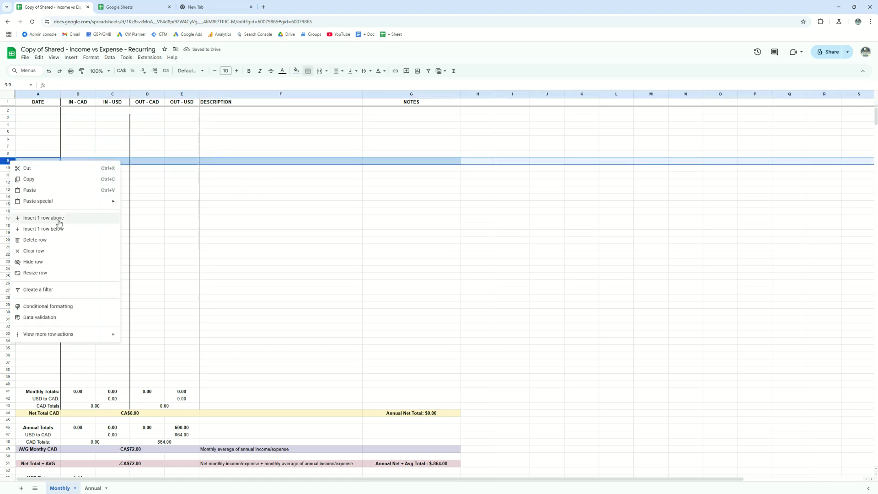
{"action": "left_click", "coordinate": [41, 240]}
{"action": "left_click", "coordinate": [78, 211]}
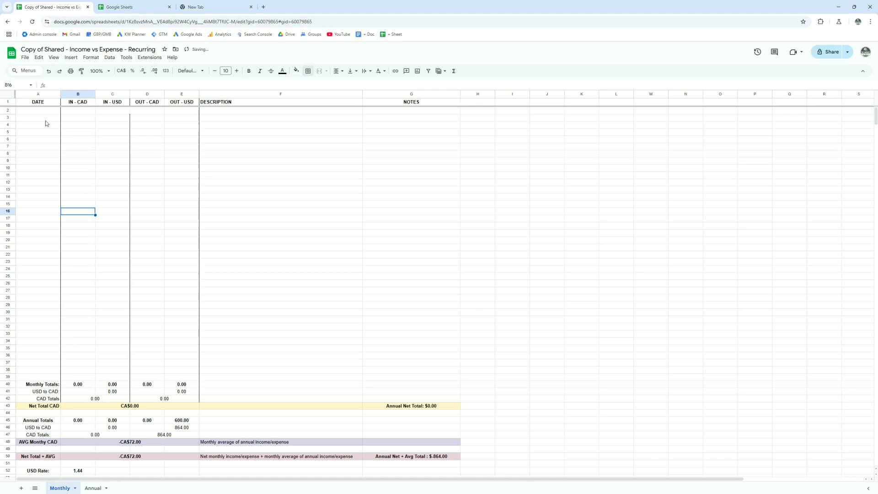
{"action": "left_click", "coordinate": [9, 110]}
{"action": "right_click", "coordinate": [9, 110]}
{"action": "left_click", "coordinate": [46, 189]}
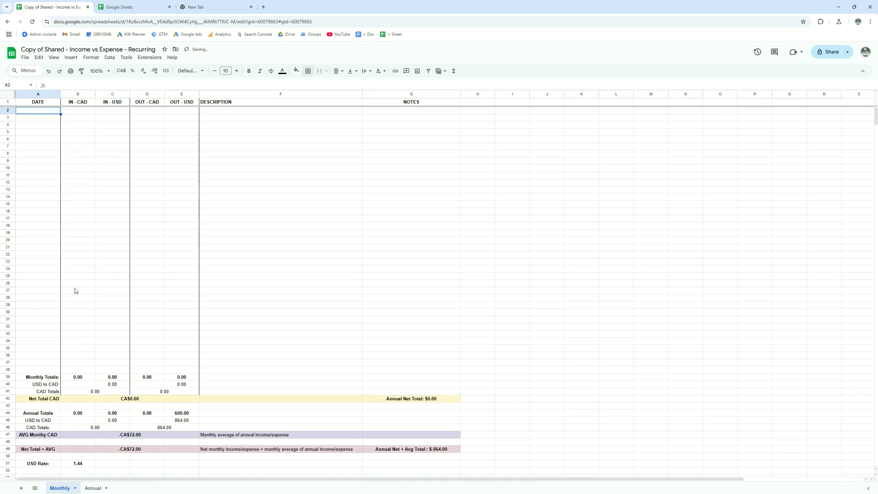
Step: Check the IN - CAD monthly total formula and delete the empty rows 2 and 3
{"action": "left_click", "coordinate": [81, 379]}
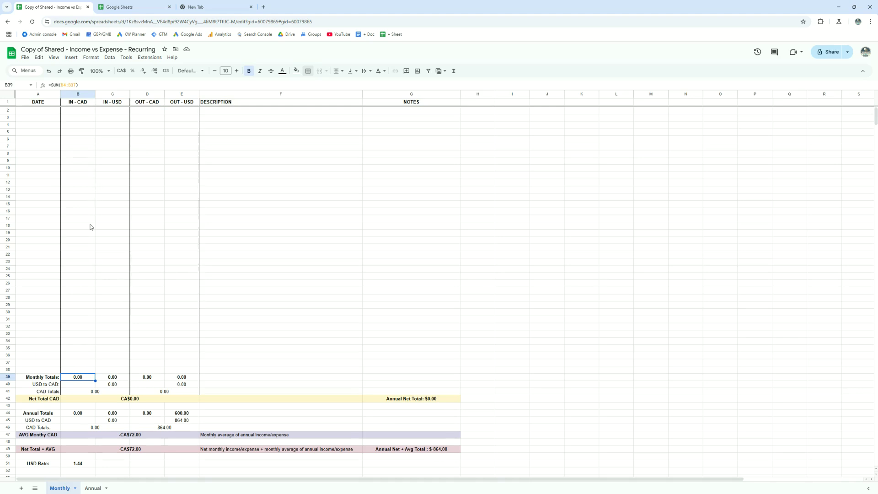
{"action": "left_click_drag", "start_coordinate": [8, 111], "coordinate": [11, 114]}
{"action": "right_click", "coordinate": [11, 115]}
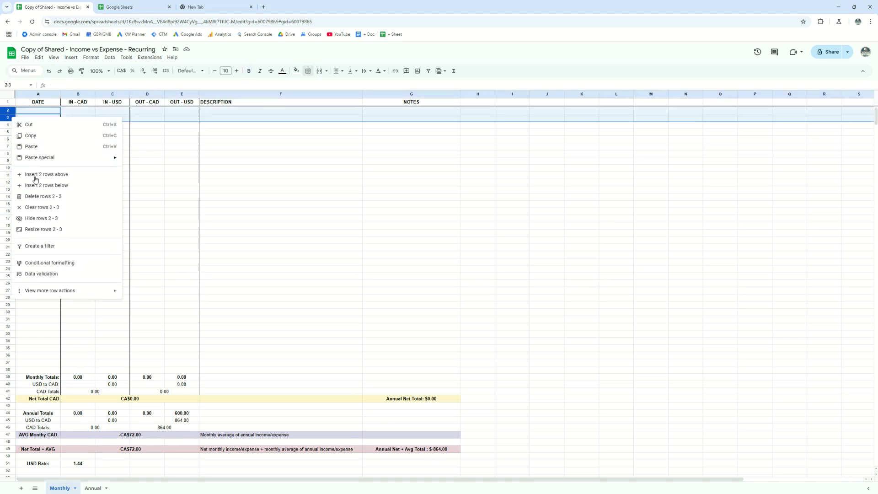
{"action": "left_click", "coordinate": [69, 196]}
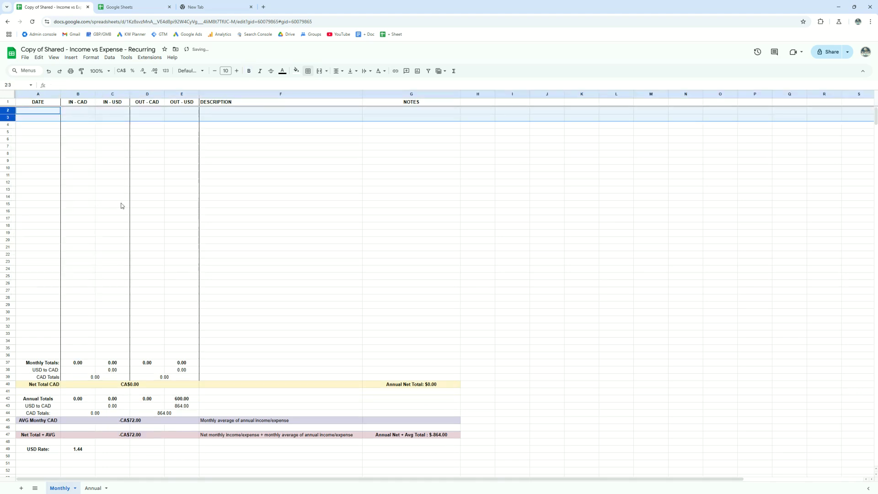
Step: Enter test amounts in row 2: 5 for IN - CAD, 55 for IN - USD, 5 for OUT - CAD and 5 for OUT - USD
{"action": "left_click", "coordinate": [75, 114]}
{"action": "type", "text": "5"}
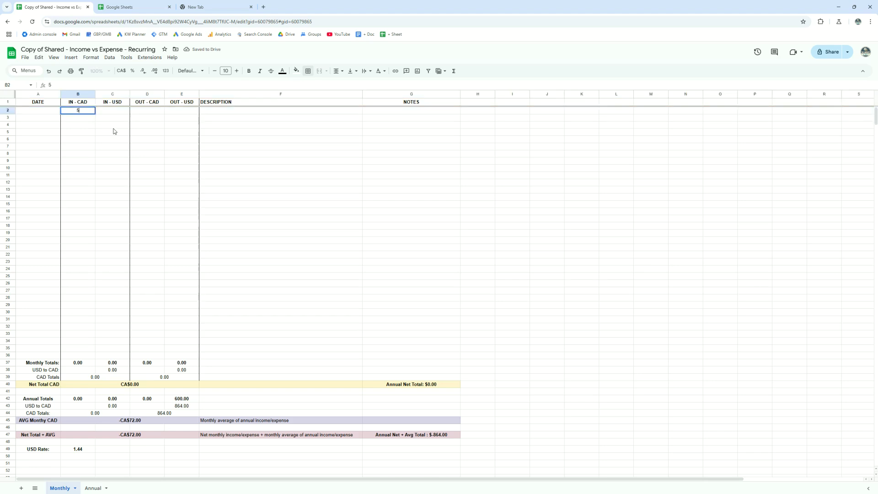
{"action": "left_click", "coordinate": [112, 111]}
{"action": "type", "text": "5"}
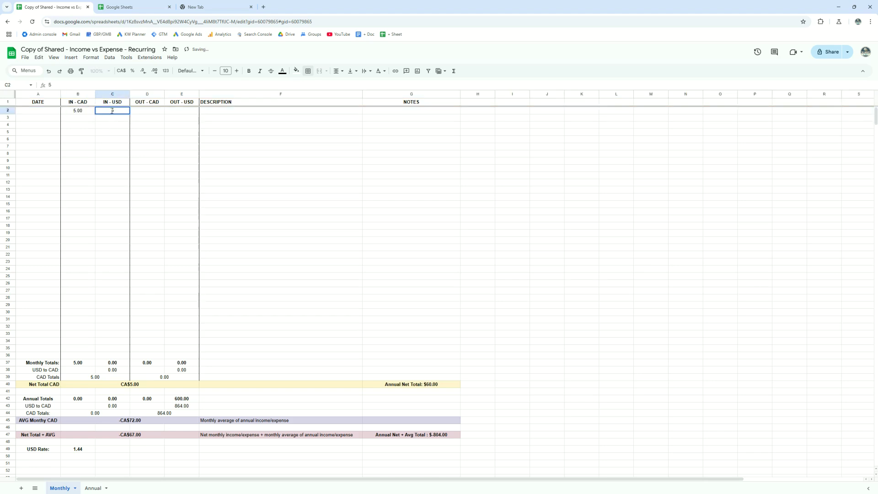
{"action": "type", "text": "5"}
{"action": "left_click", "coordinate": [134, 113]}
{"action": "type", "text": "5"}
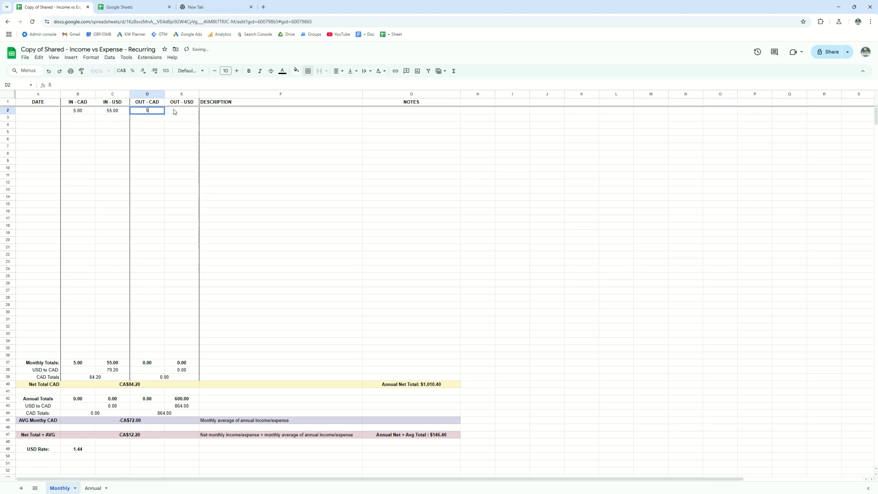
{"action": "left_click", "coordinate": [174, 110]}
{"action": "type", "text": "5"}
Step: Clear the four test amounts from B2 through E2
{"action": "left_click", "coordinate": [76, 113]}
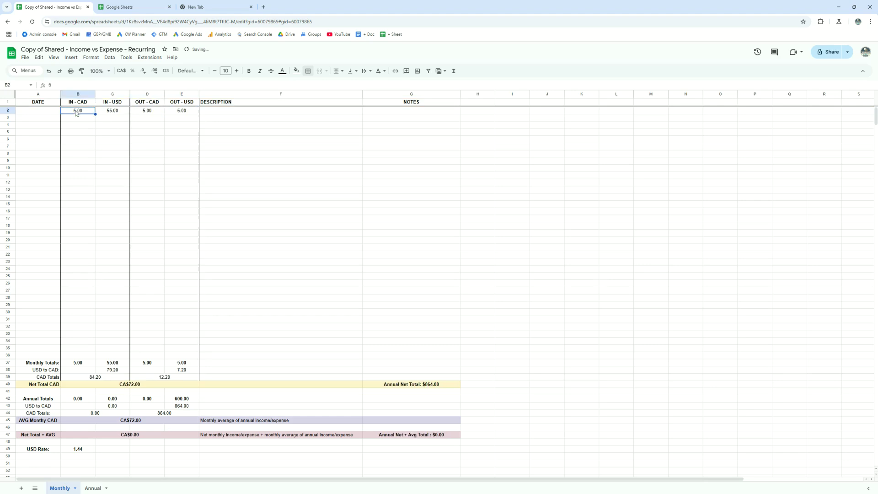
{"action": "key", "text": "Delete"}
{"action": "key", "text": "Right"}
{"action": "key", "text": "Delete"}
{"action": "key", "text": "Right"}
{"action": "key", "text": "Delete"}
{"action": "key", "text": "Right"}
{"action": "key", "text": "Delete"}
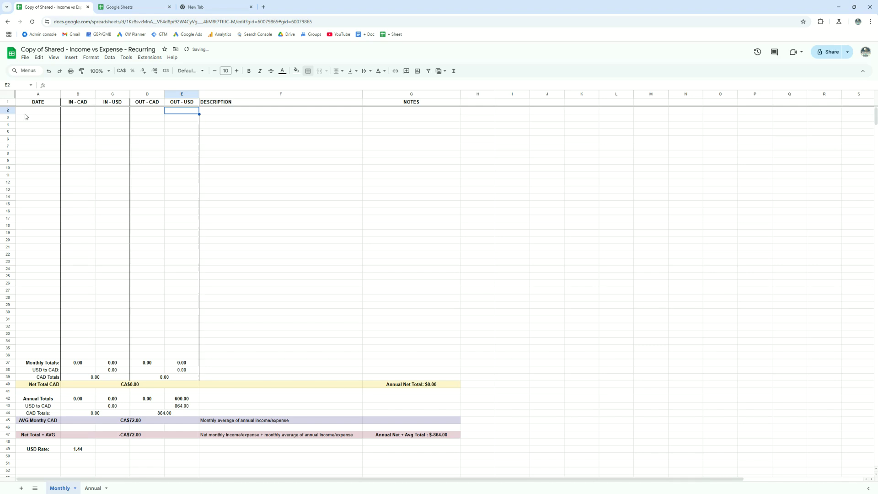
{"action": "left_click", "coordinate": [7, 110]}
{"action": "right_click", "coordinate": [7, 110]}
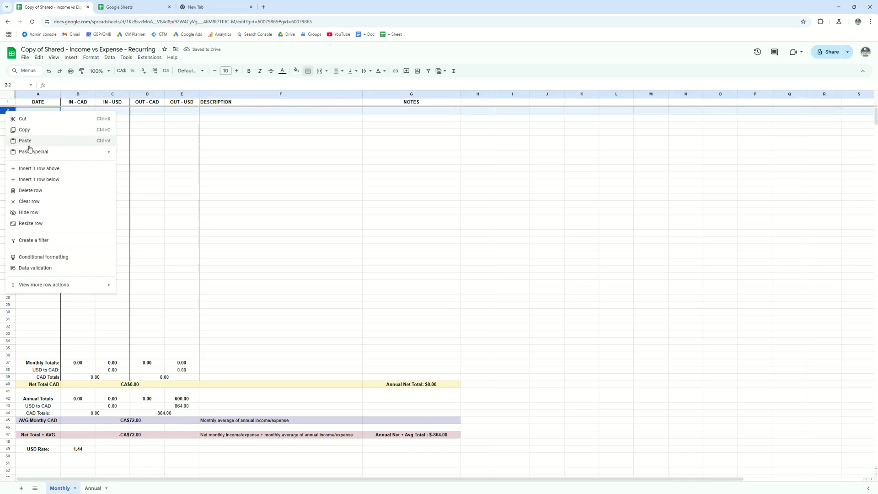
{"action": "left_click", "coordinate": [38, 169]}
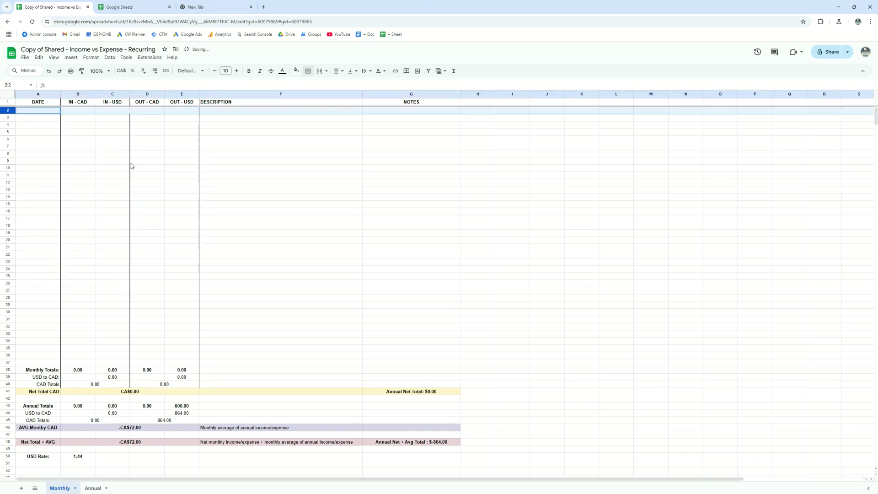
{"action": "key", "text": "ctrl+z"}
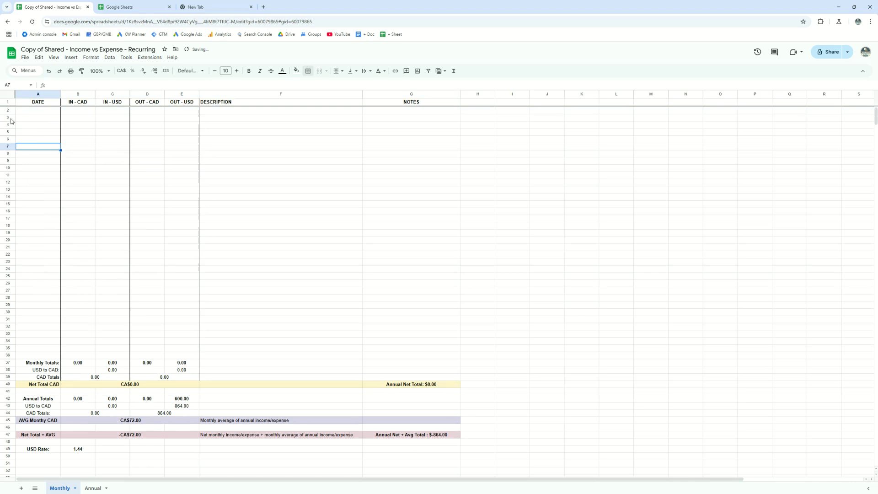
Step: Fill the DATE column with day numbers from 1 in A3 through 31 in A33
{"action": "left_click", "coordinate": [9, 117]}
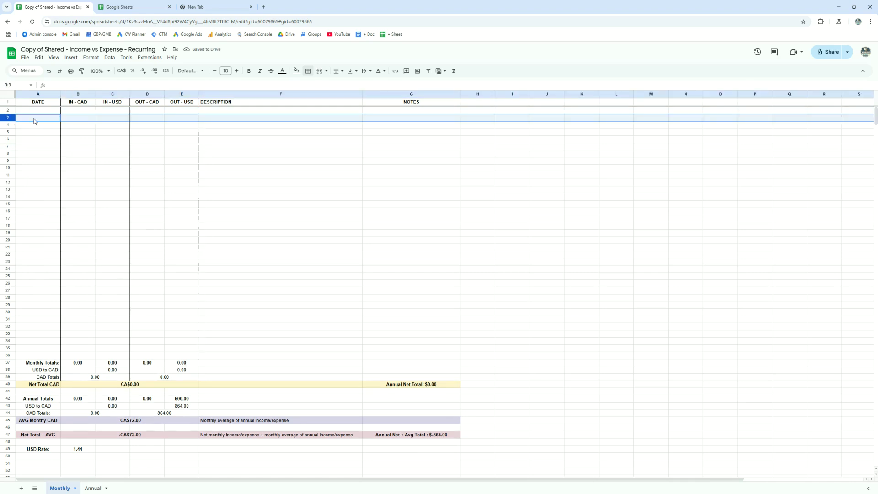
{"action": "type", "text": "1"}
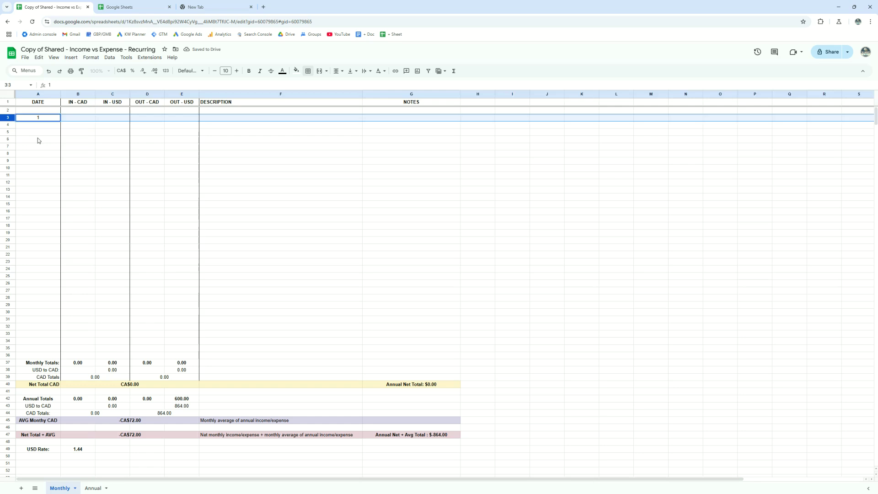
{"action": "left_click", "coordinate": [38, 138]}
{"action": "left_click", "coordinate": [54, 120]}
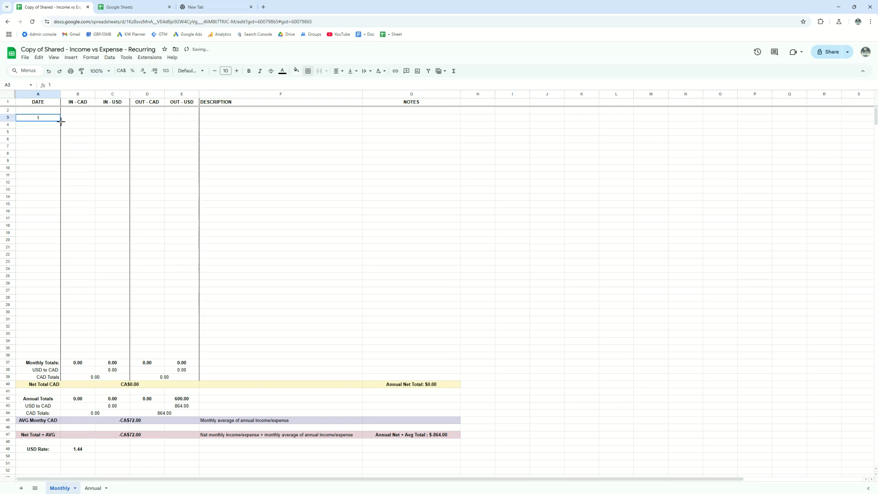
{"action": "left_click_drag", "start_coordinate": [61, 125], "coordinate": [60, 335]}
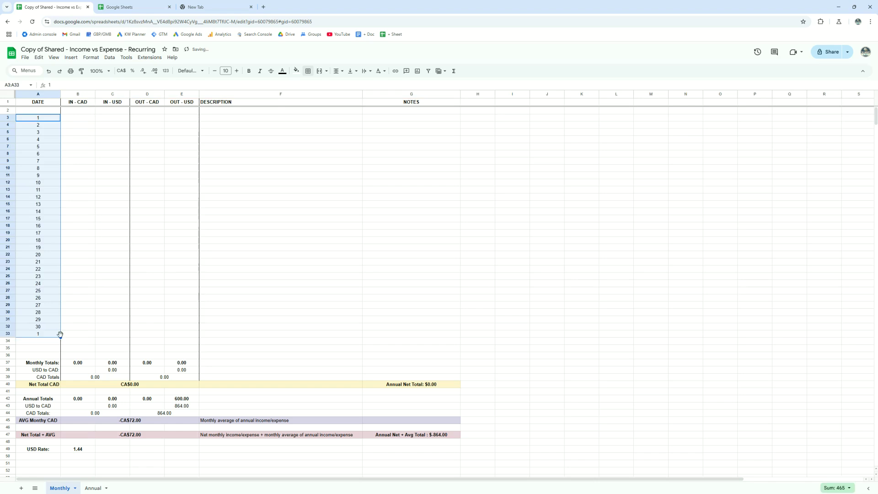
{"action": "left_click", "coordinate": [50, 331]}
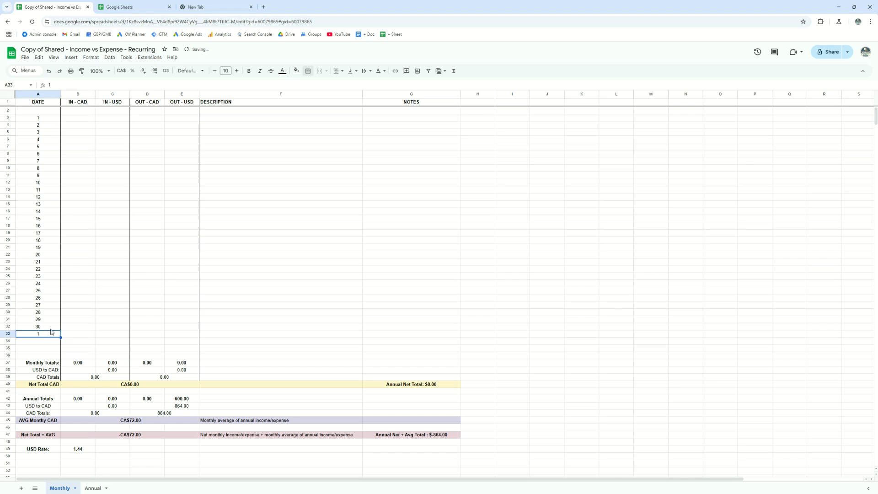
{"action": "type", "text": "31"}
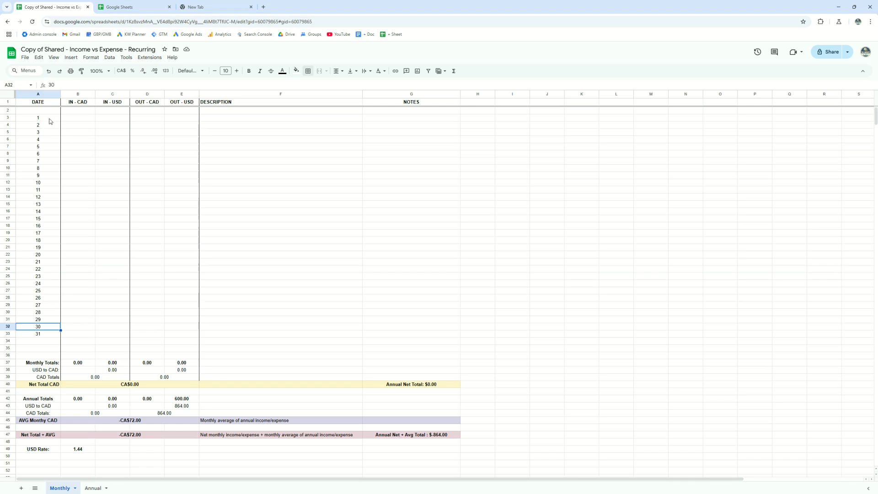
Step: Enter a test amount of 5 under IN - CAD in row 3, for day 1
{"action": "left_click", "coordinate": [8, 110]}
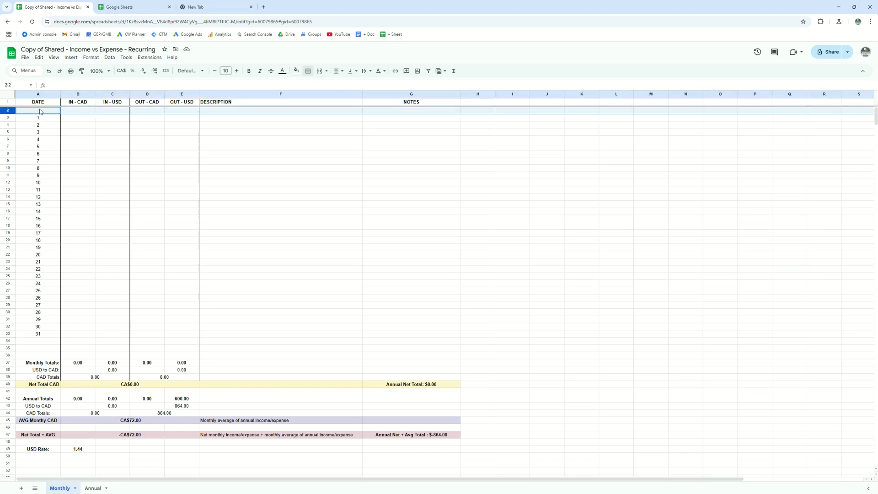
{"action": "left_click", "coordinate": [7, 118]}
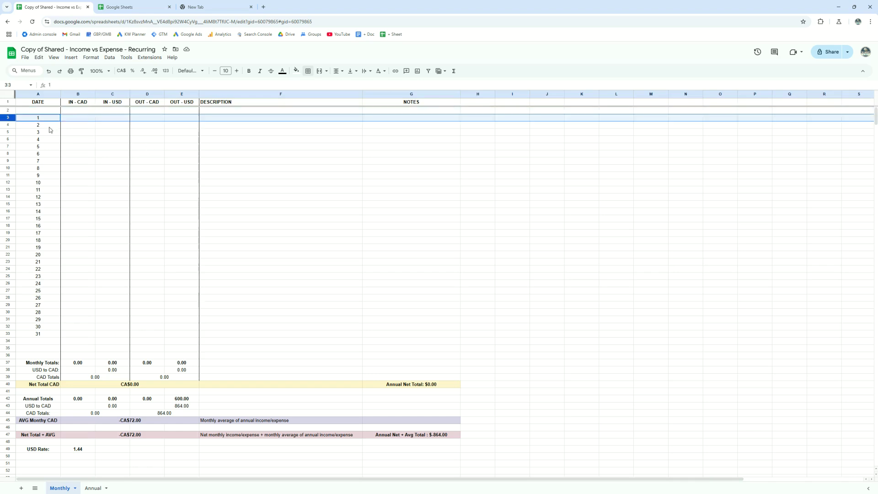
{"action": "left_click", "coordinate": [75, 118]}
{"action": "type", "text": "5"}
{"action": "left_click", "coordinate": [135, 249]}
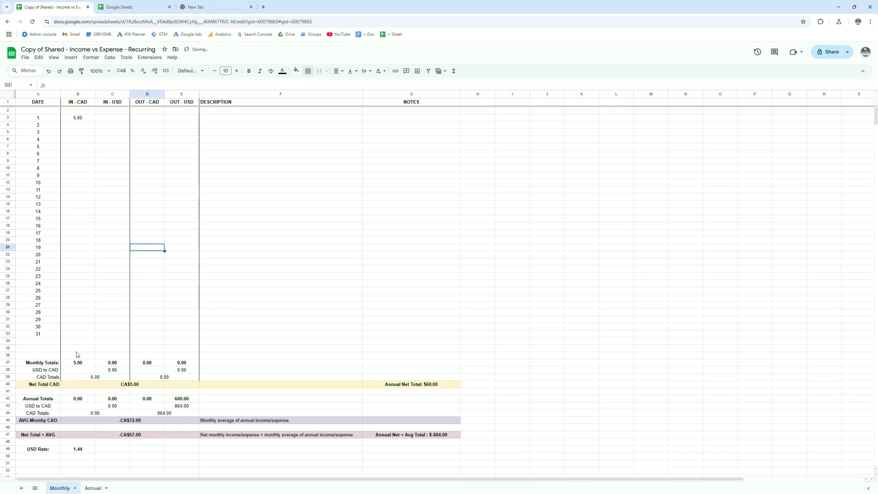
Step: Insert an empty row above the day 1 row and enter a test amount of 5 under IN - CAD in it
{"action": "left_click", "coordinate": [8, 118]}
{"action": "right_click", "coordinate": [9, 118]}
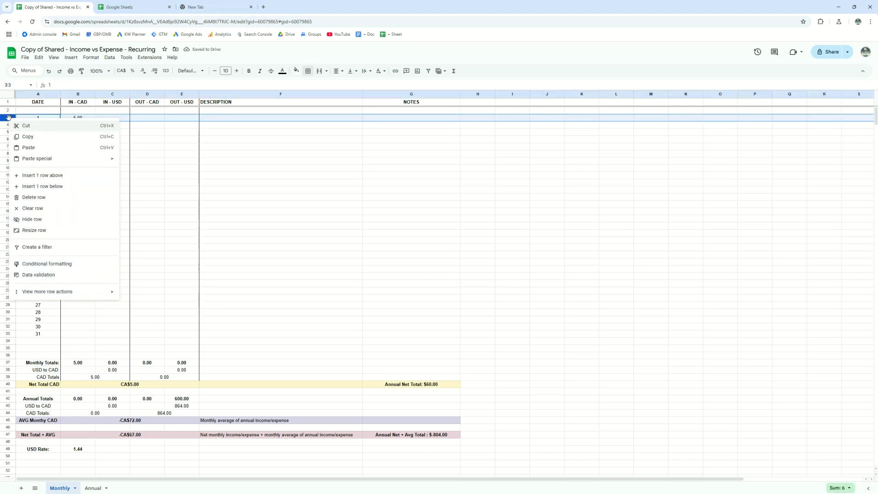
{"action": "left_click", "coordinate": [36, 175]}
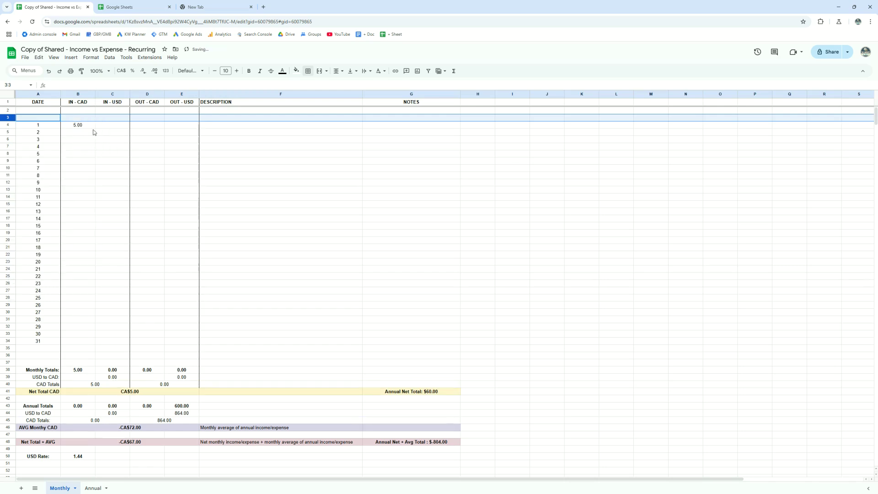
{"action": "left_click", "coordinate": [78, 118]}
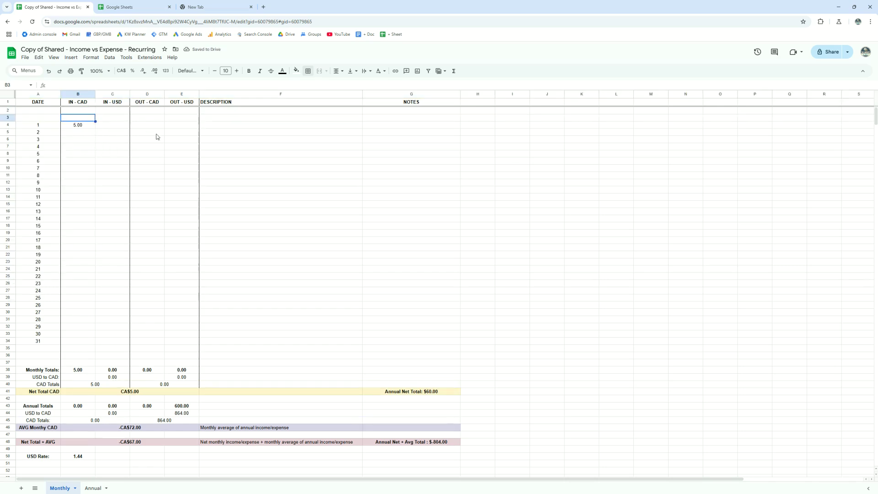
{"action": "type", "text": "5"}
{"action": "key", "text": "Return"}
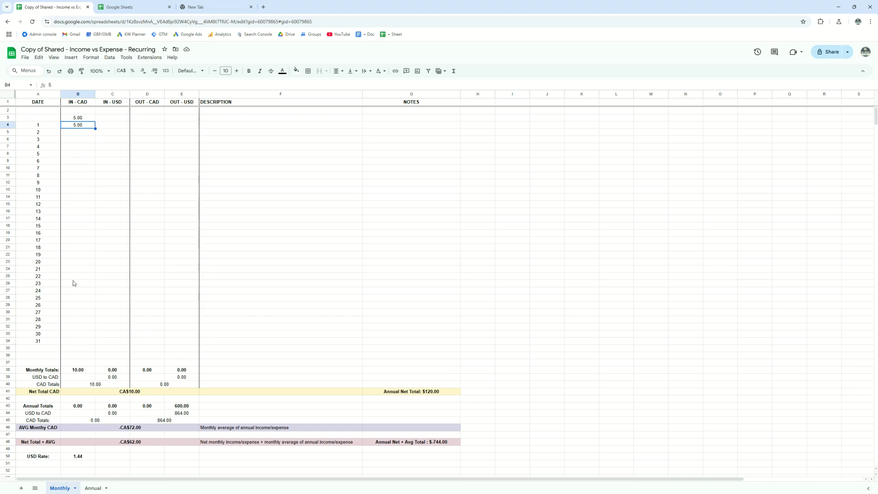
Step: Open the Annual sheet
{"action": "left_click", "coordinate": [93, 488]}
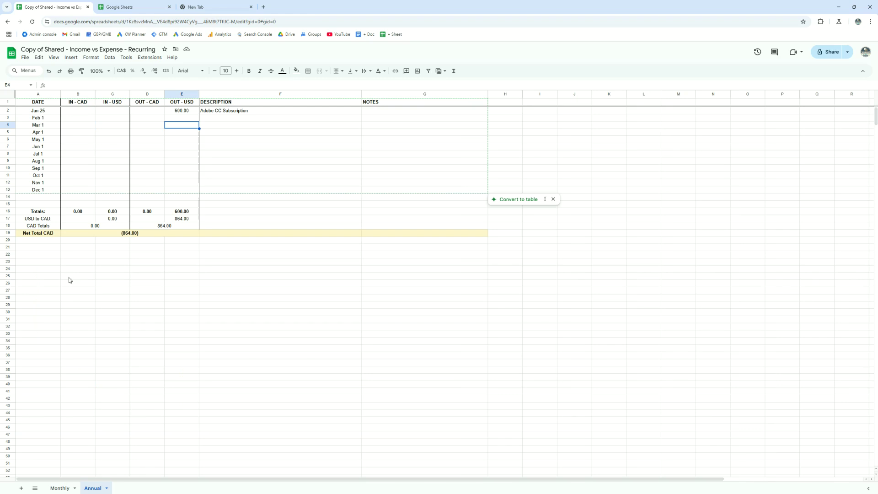